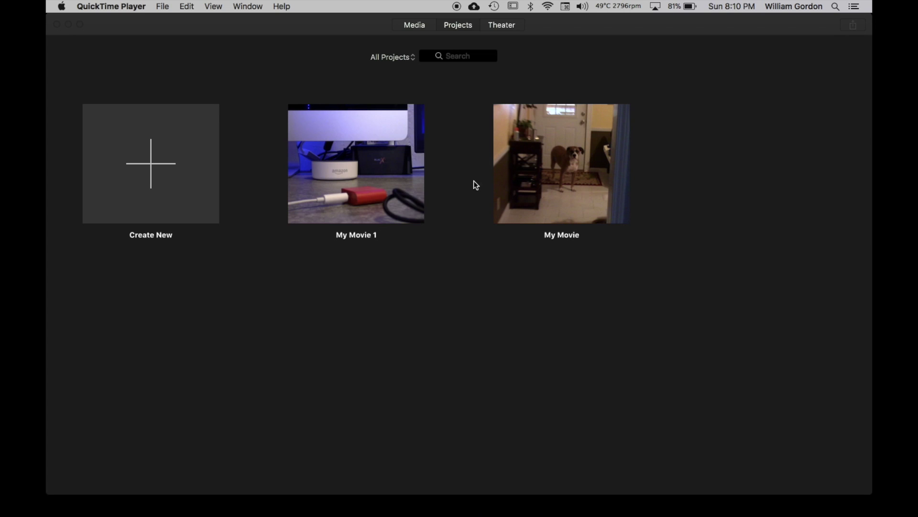
Open My Movie 1 to check its timeline, then return to the projects list
double_click(384, 166)
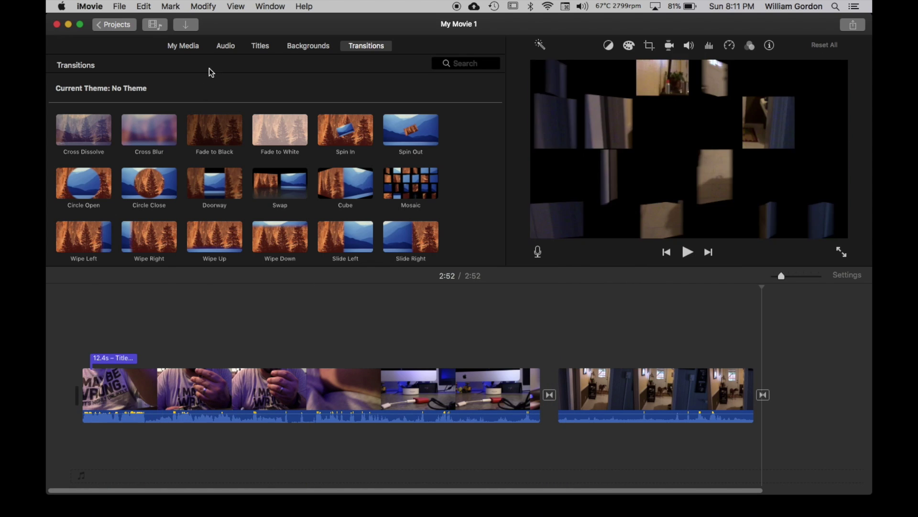
left_click(116, 27)
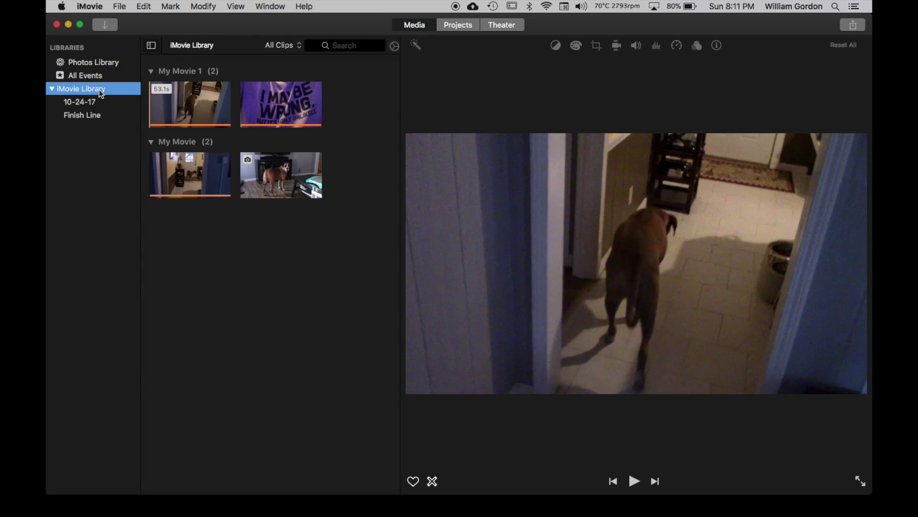
Consolidate the iMovie Library's media and dismiss the notice that there is no media to consolidate
right_click(101, 94)
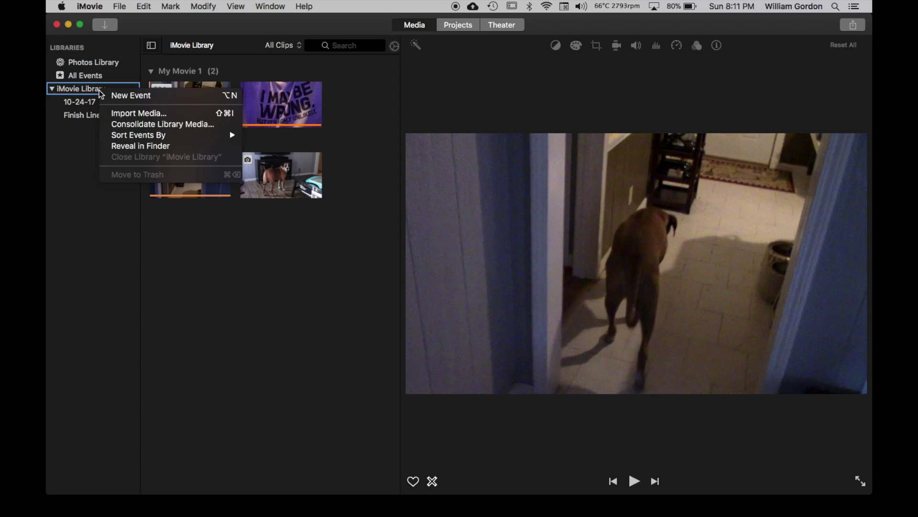
left_click(140, 130)
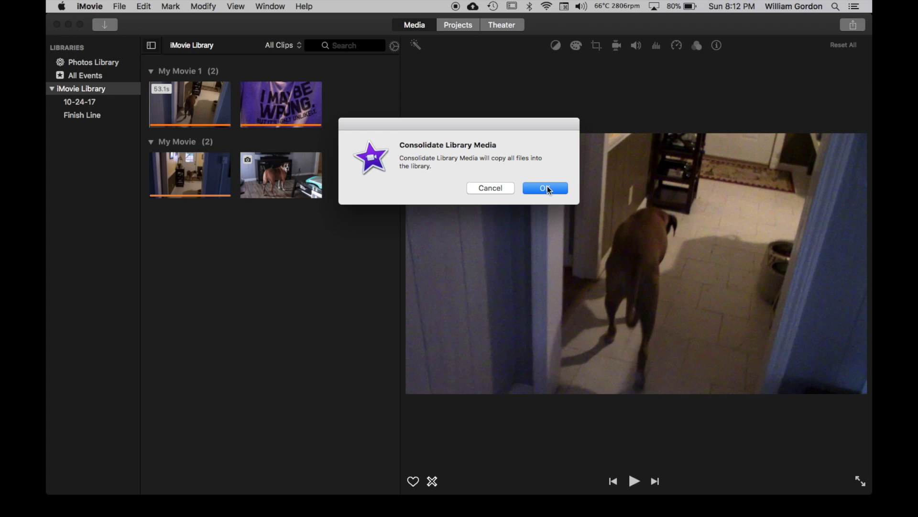
left_click(549, 191)
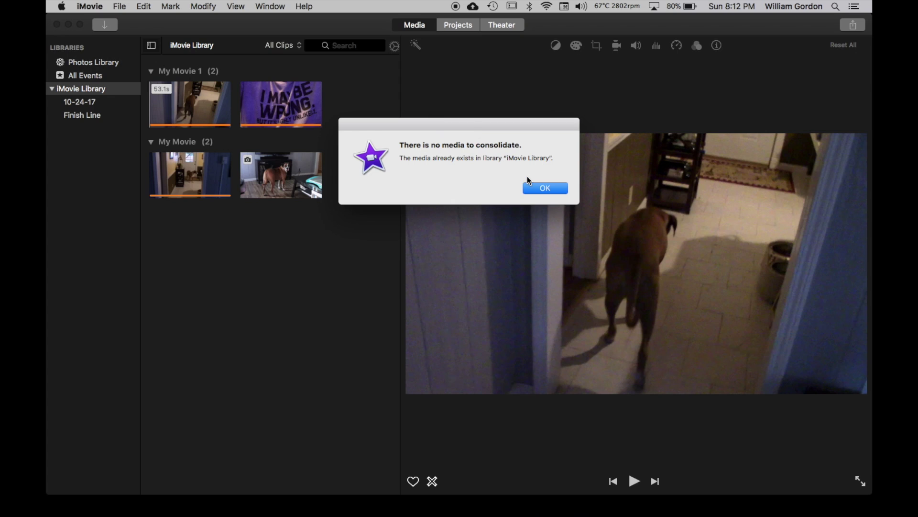
left_click(547, 187)
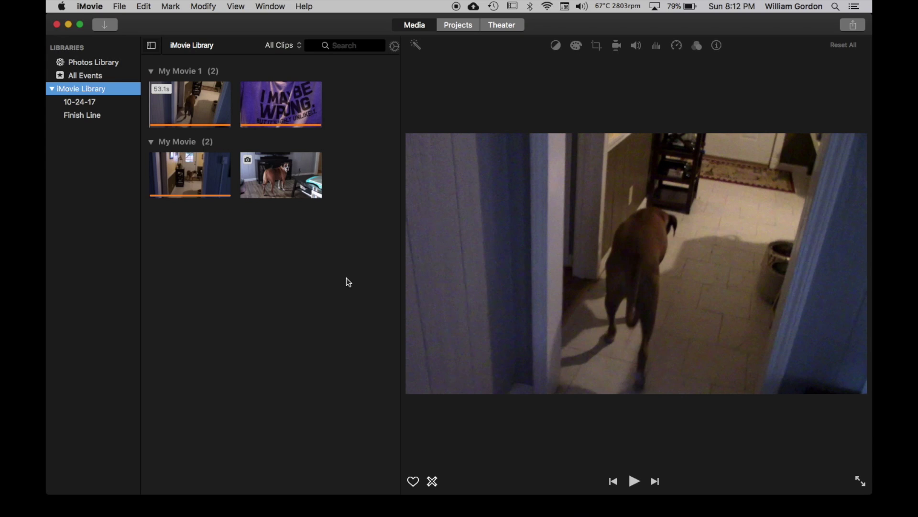
Start a new library named 'back up' with its location set to the Desktop
left_click(455, 27)
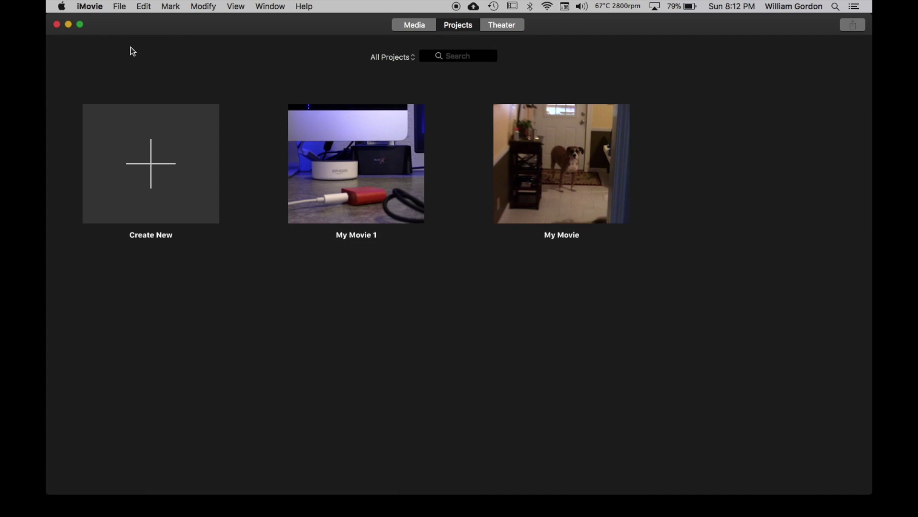
left_click(403, 28)
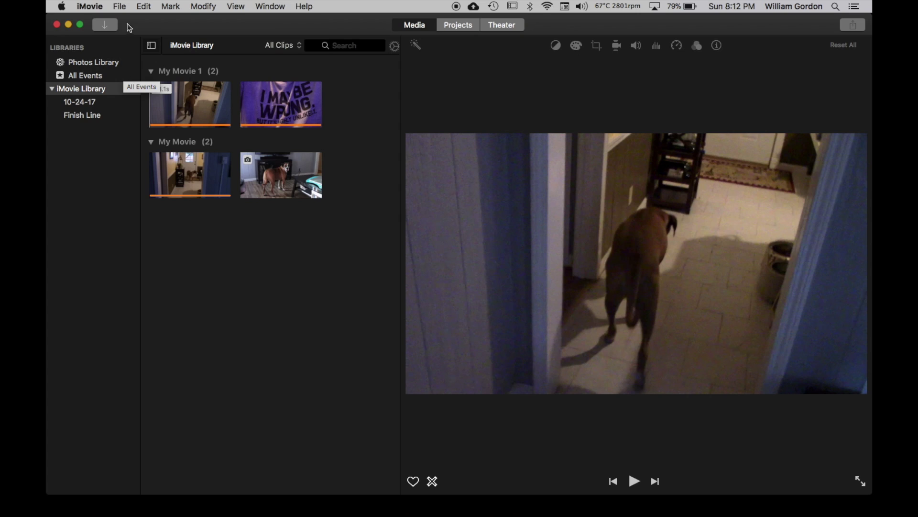
left_click(121, 7)
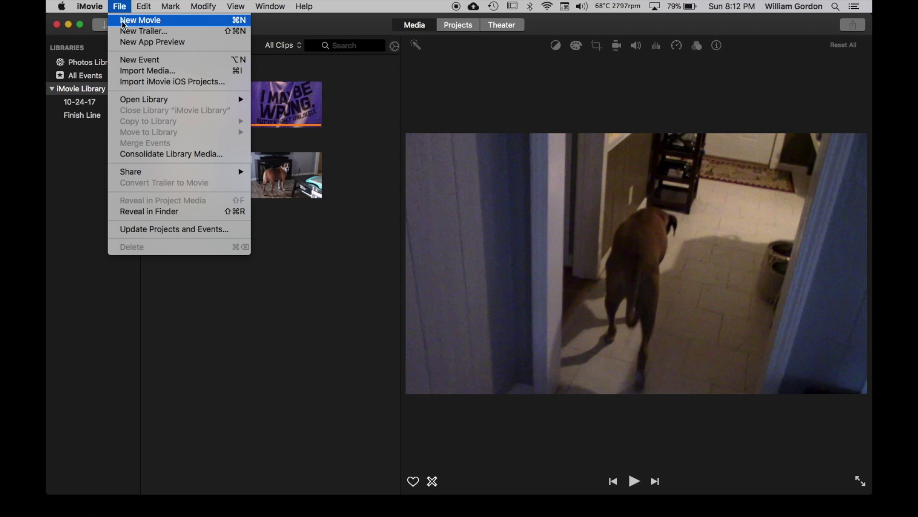
mouse_move(184, 104)
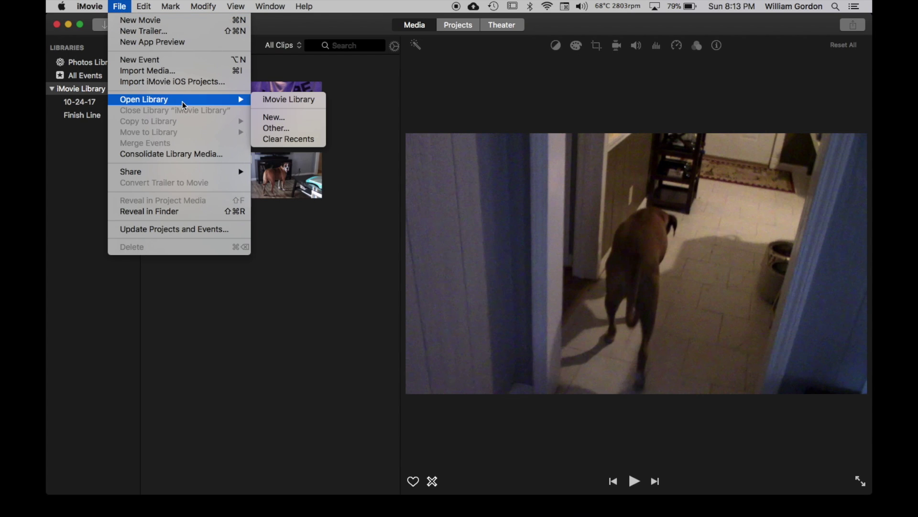
left_click(286, 119)
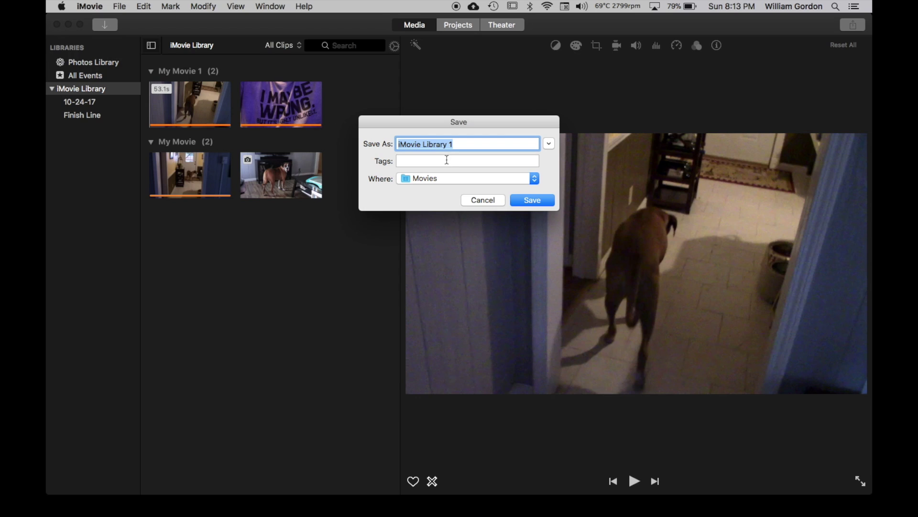
type("back up")
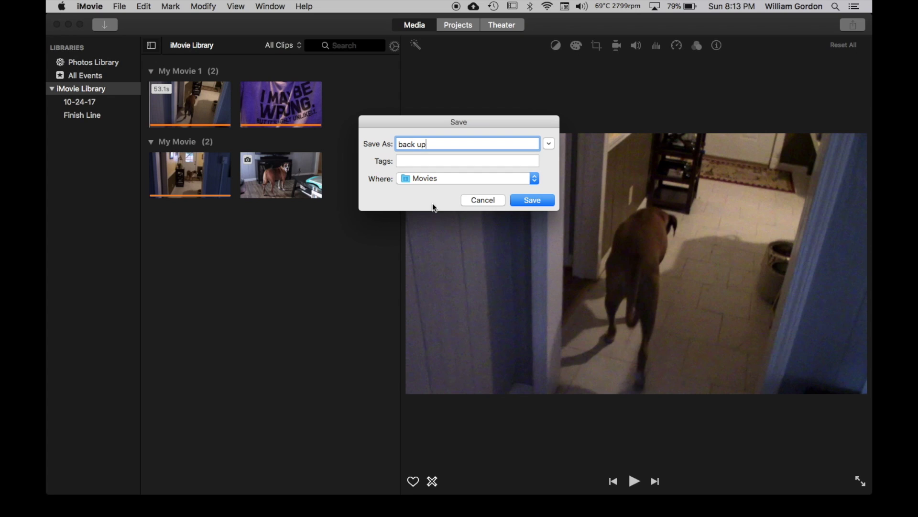
left_click(443, 178)
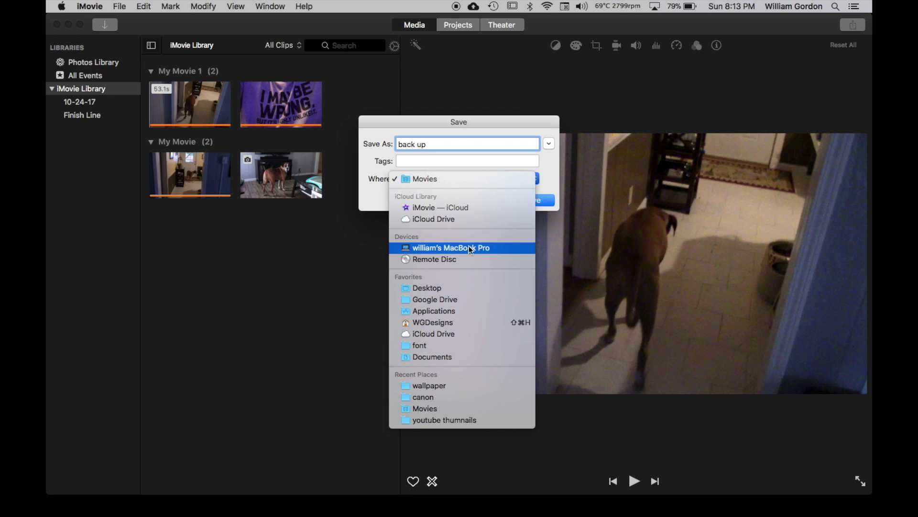
left_click(472, 288)
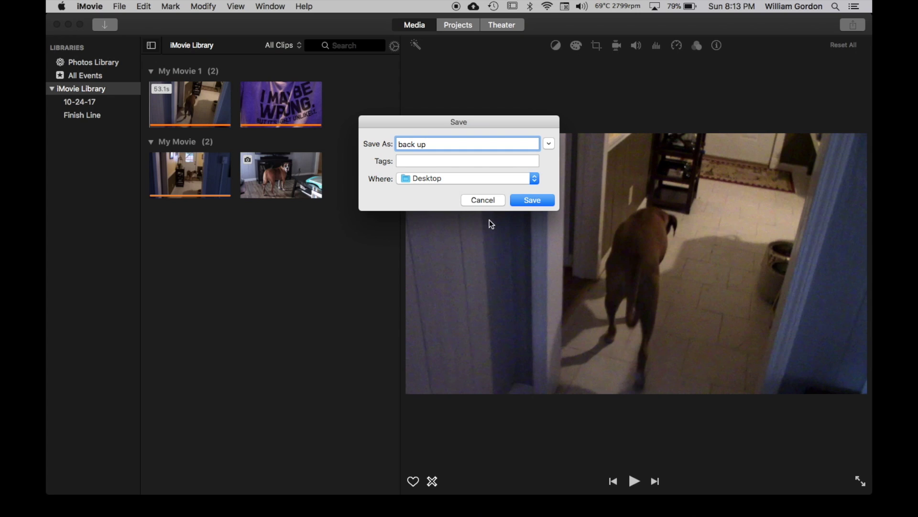
Create the back up library, select it in the sidebar, and close iMovie
left_click(531, 201)
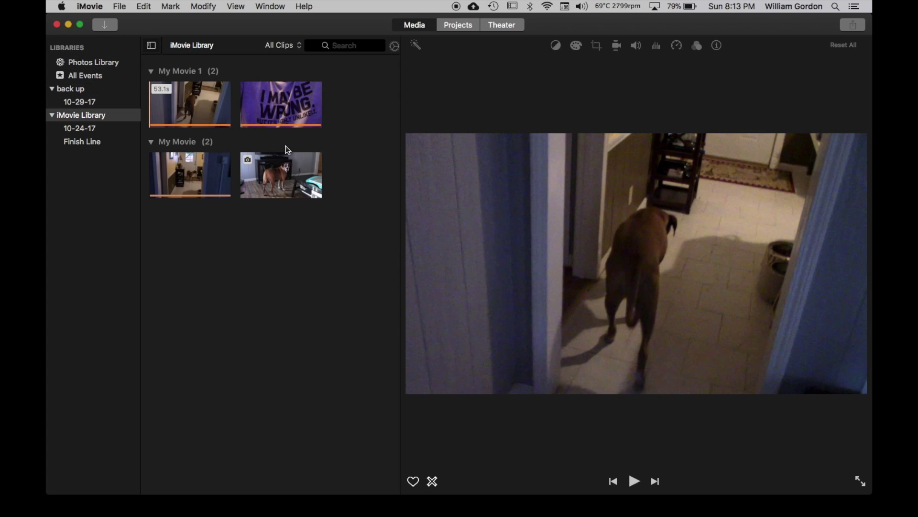
left_click(88, 93)
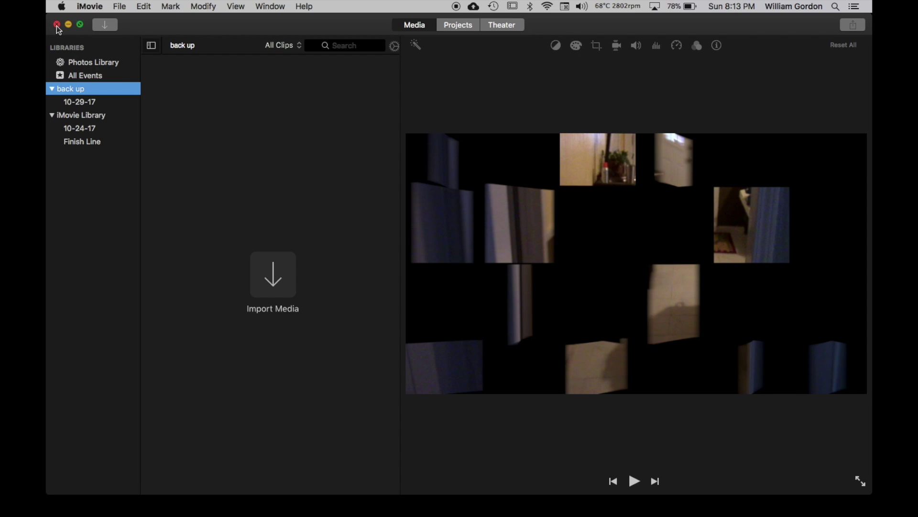
left_click(57, 25)
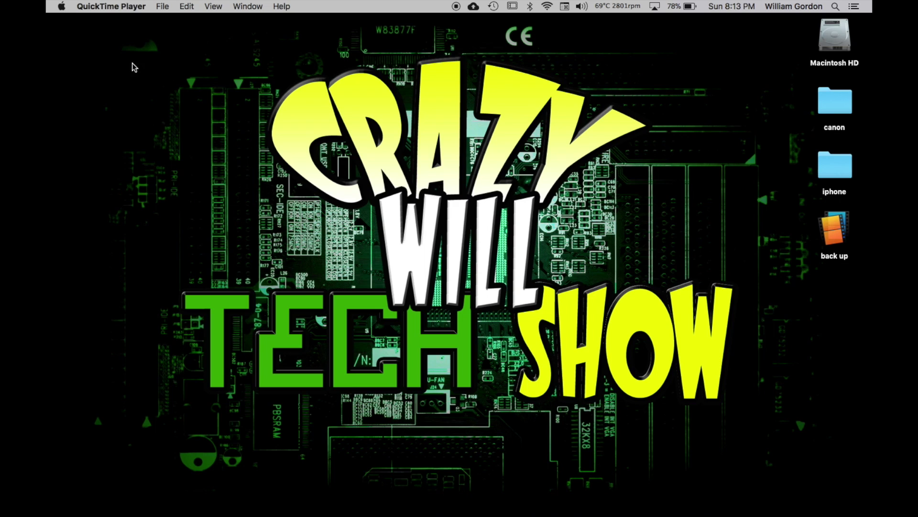
Open a new Finder window on the home Movies folder and select iMovie Library
left_click(181, 130)
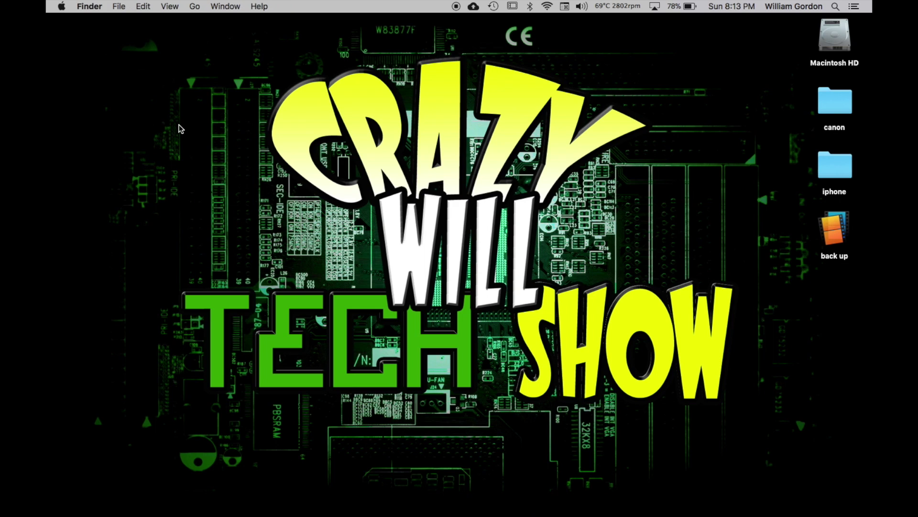
left_click(90, 7)
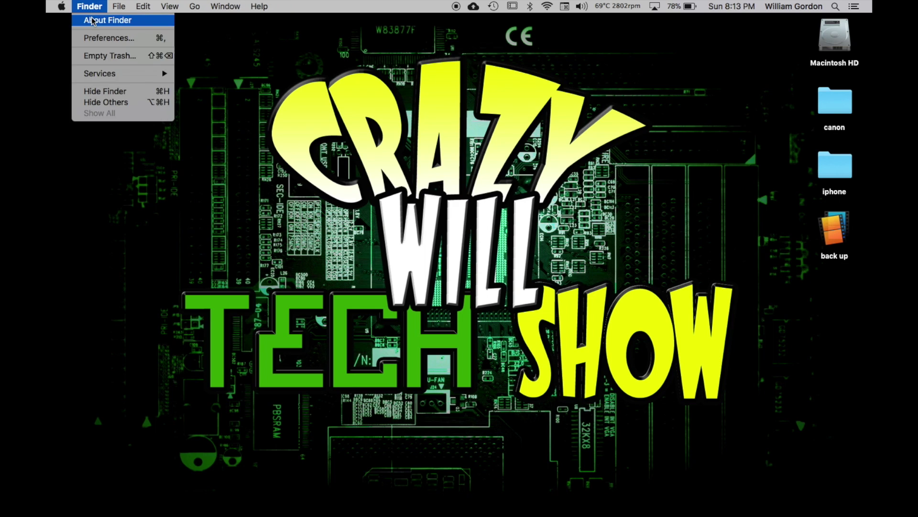
mouse_move(118, 6)
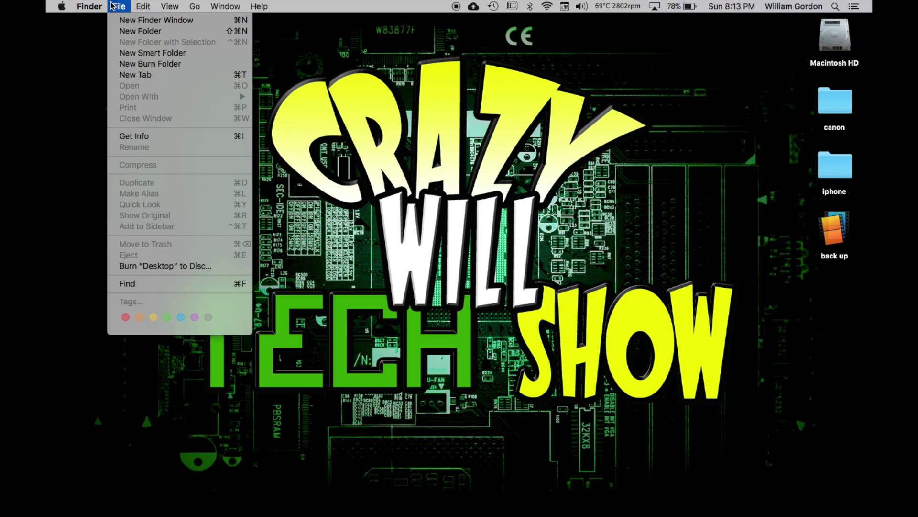
left_click(126, 22)
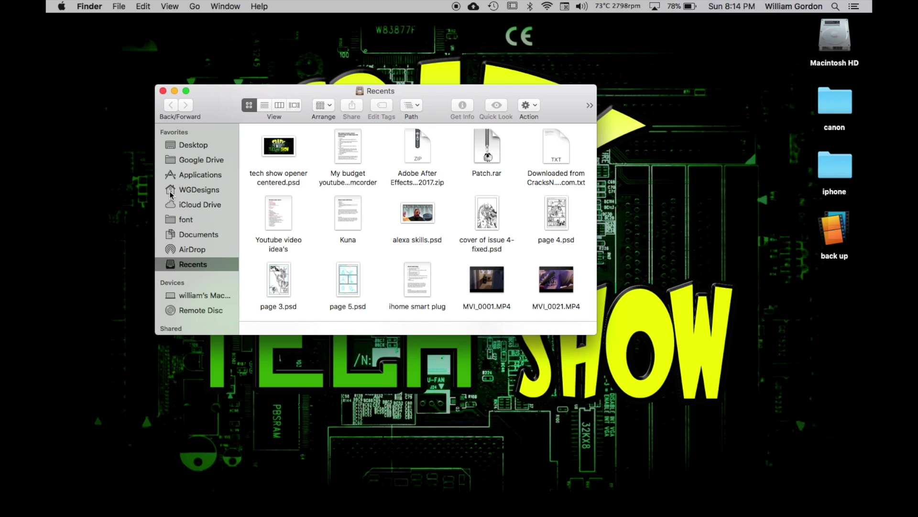
left_click(178, 191)
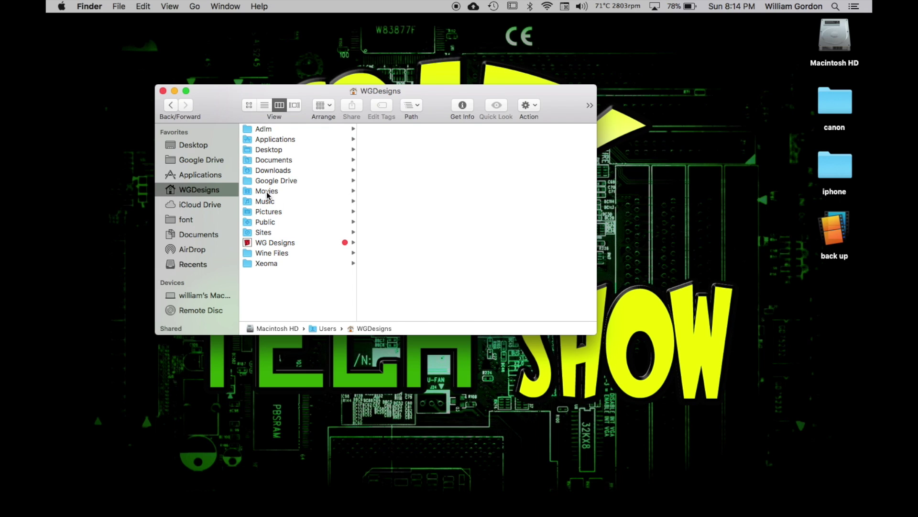
left_click(266, 191)
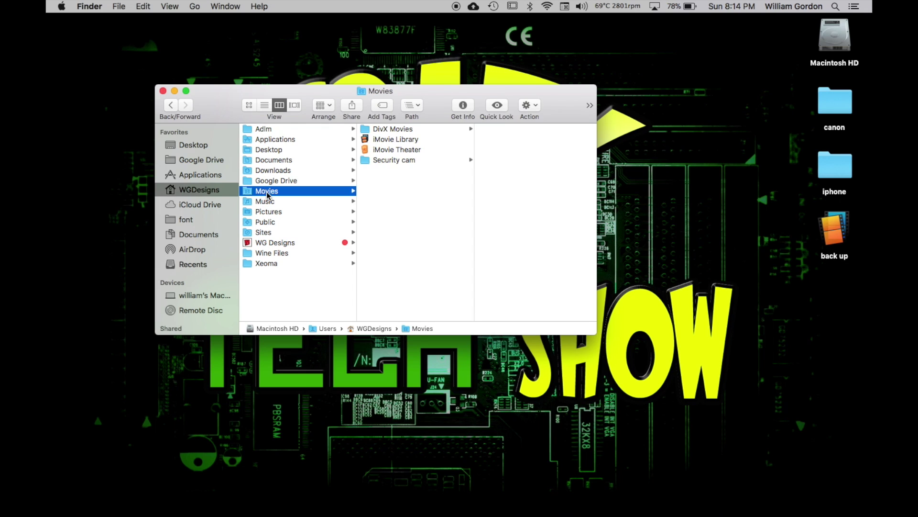
left_click(394, 140)
left_click(394, 140)
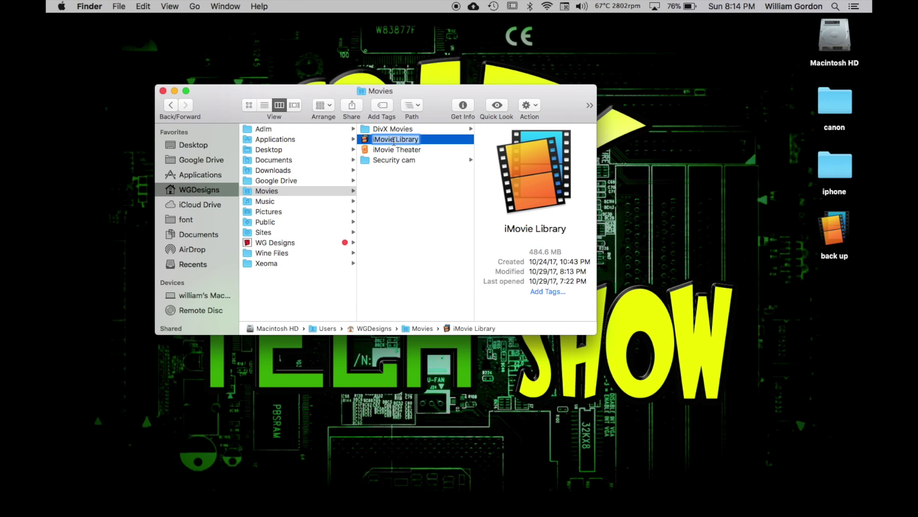
left_click(367, 131)
left_click(366, 140)
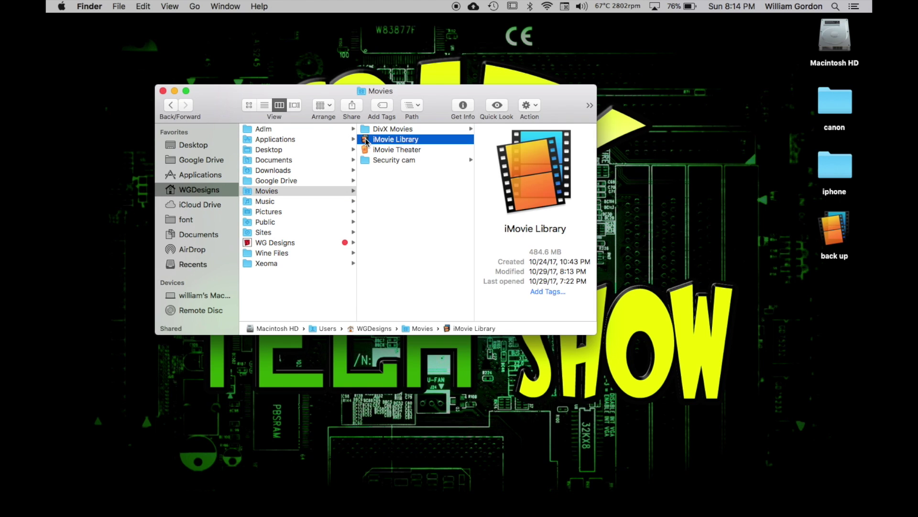
Open the iMovie Library package, browse My Movie 1 and My Movie, and place back up beside the window
right_click(367, 142)
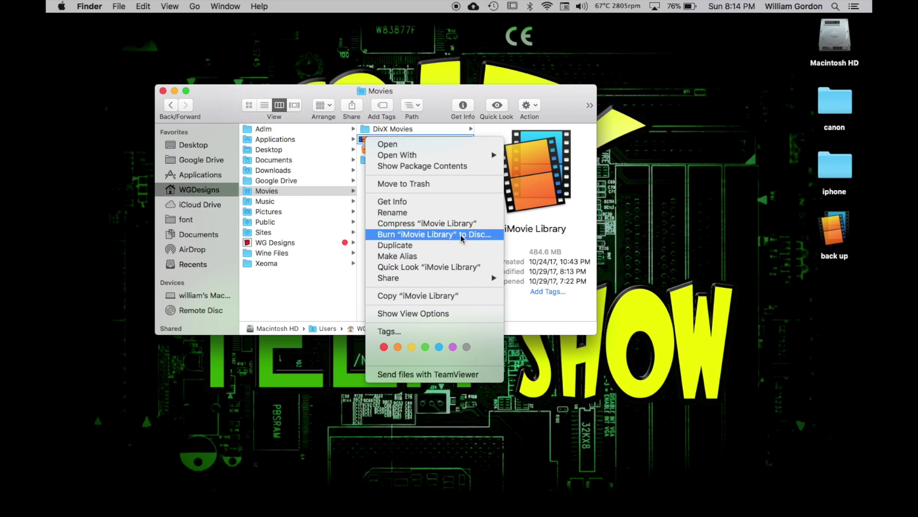
left_click(449, 167)
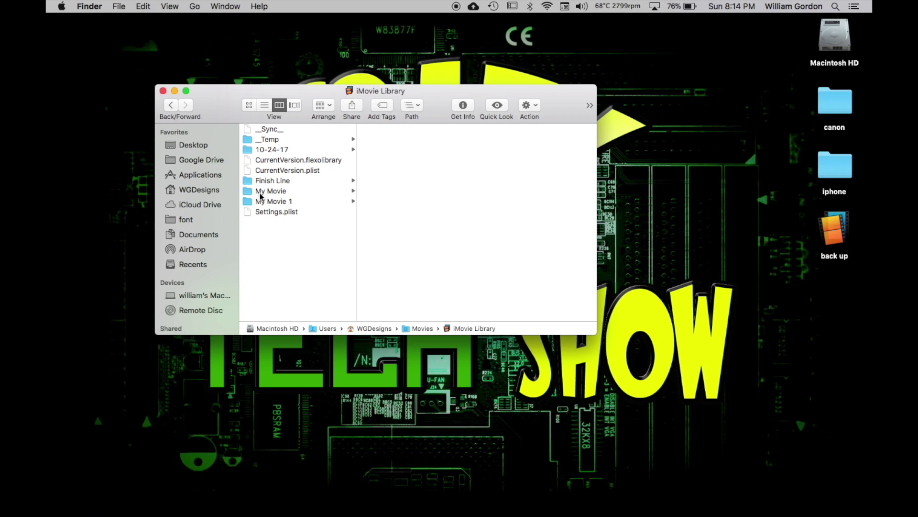
left_click(276, 190)
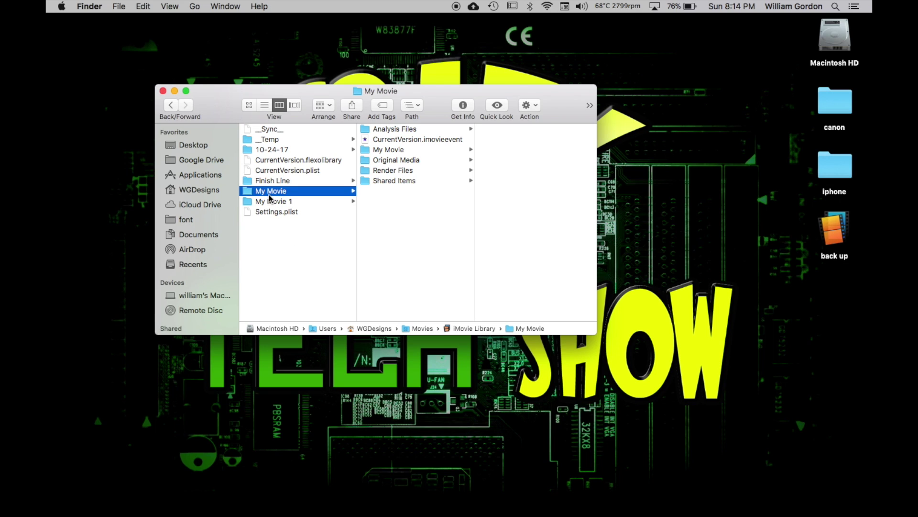
left_click(266, 203)
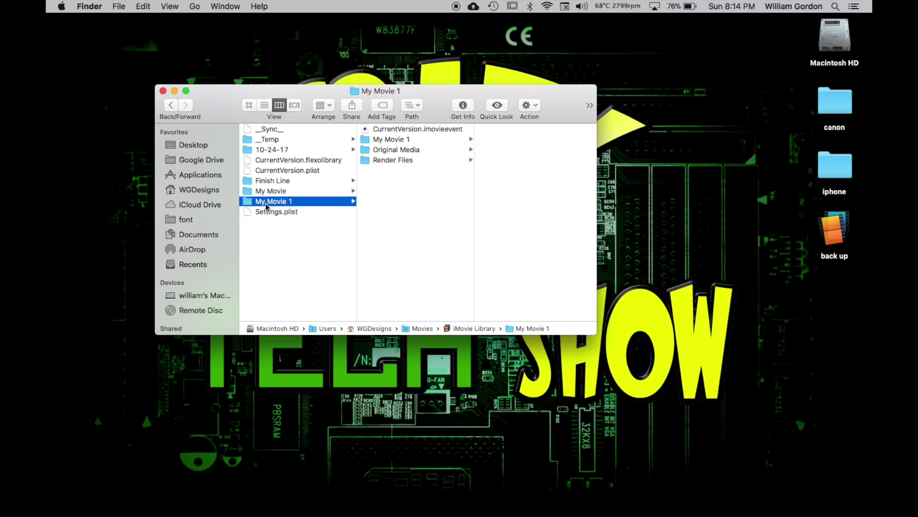
left_click(278, 192)
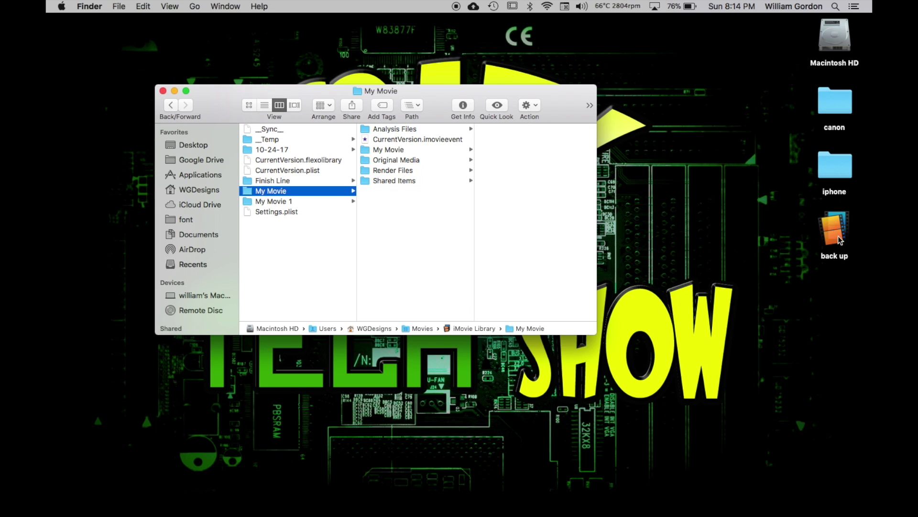
left_click_drag(833, 232, 724, 149)
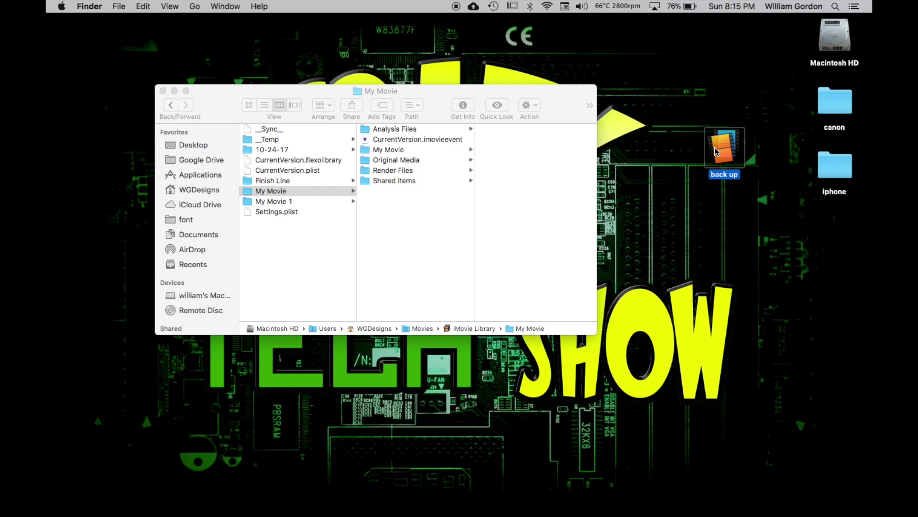
right_click(714, 151)
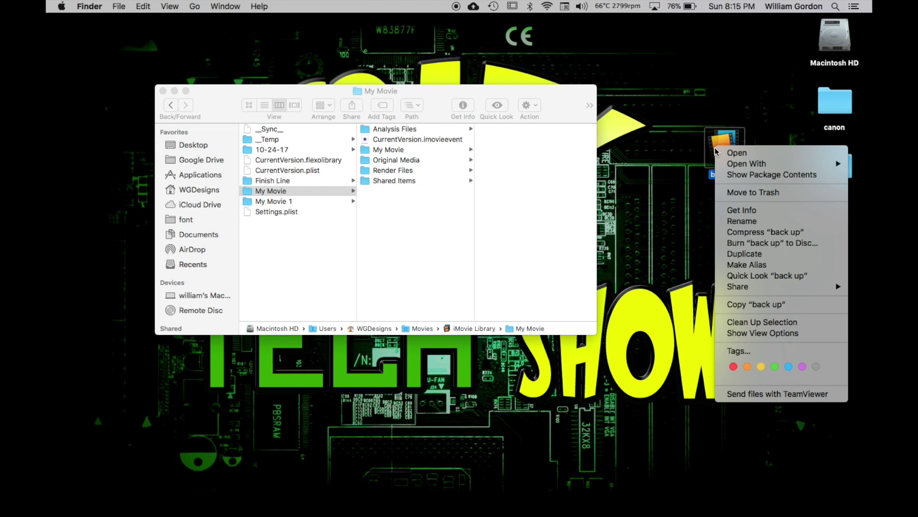
Open the back up package contents and move its window to the lower right
left_click(764, 176)
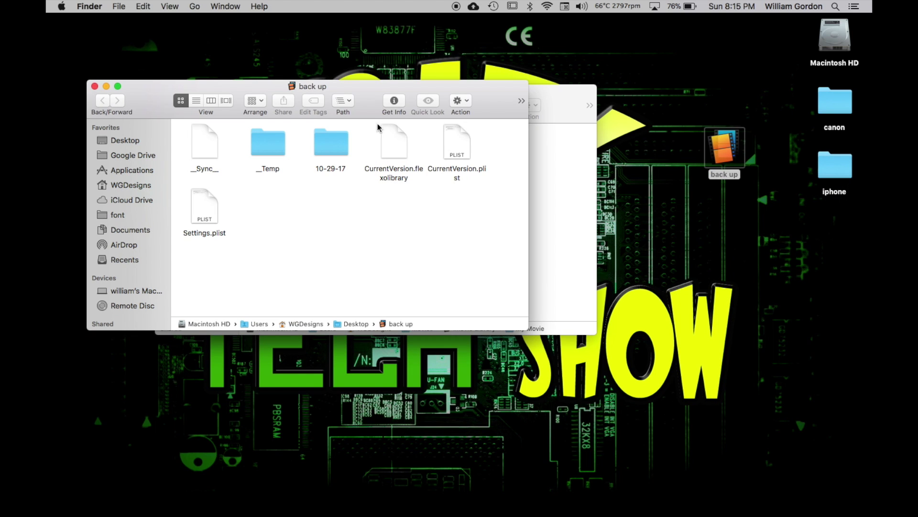
left_click_drag(366, 92, 710, 226)
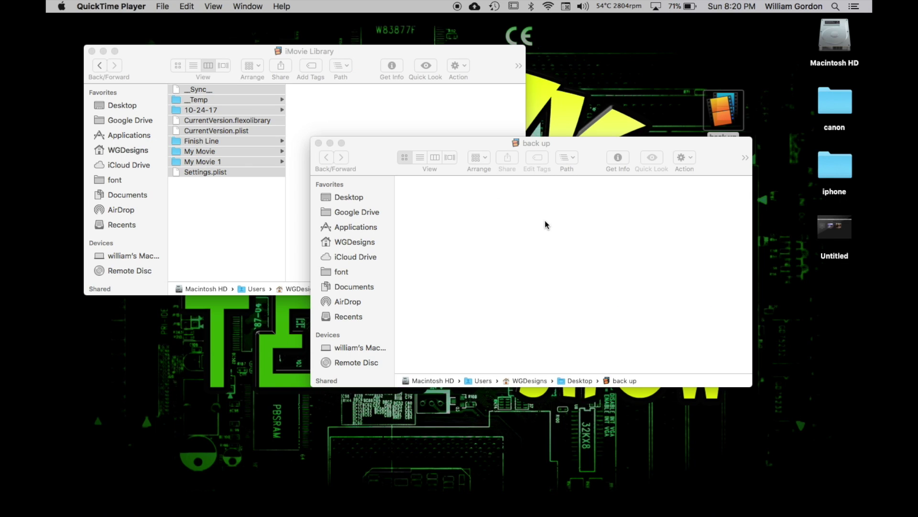
left_click_drag(569, 142, 626, 165)
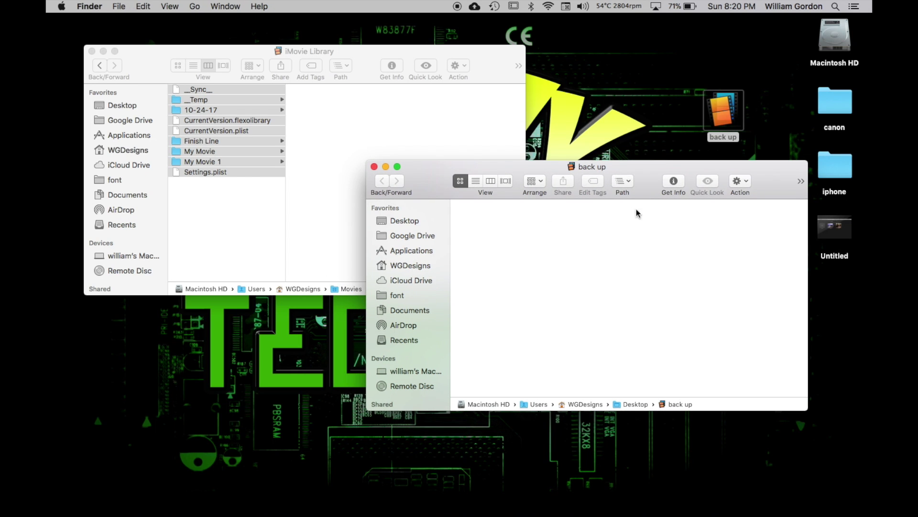
Select and copy all nine items from the iMovie Library package
left_click(213, 191)
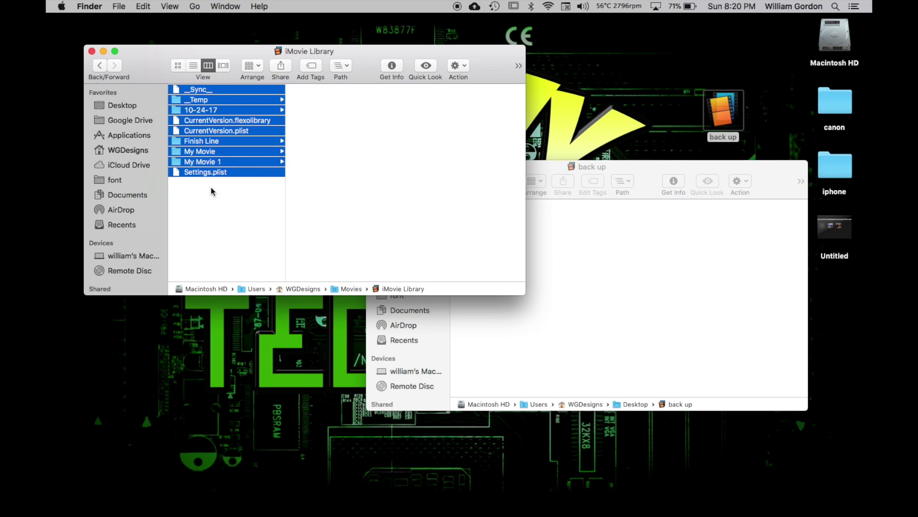
left_click(197, 194)
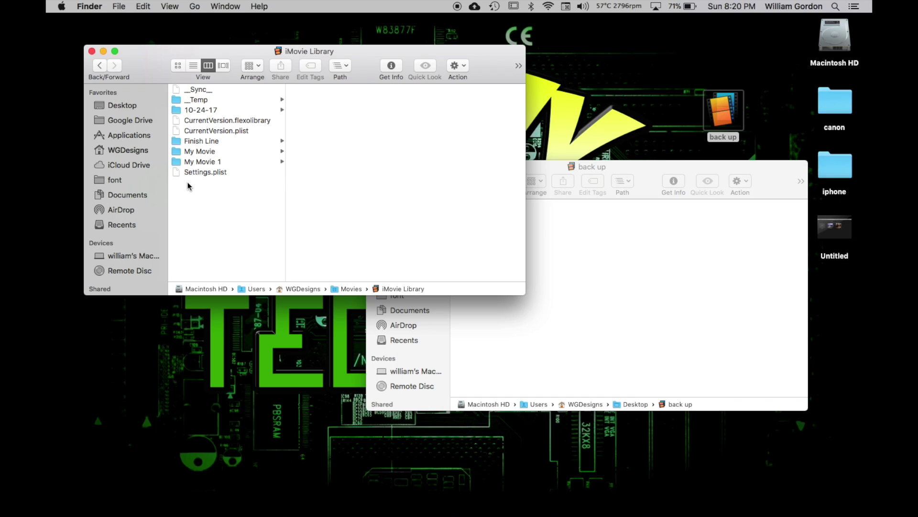
left_click_drag(190, 187, 256, 96)
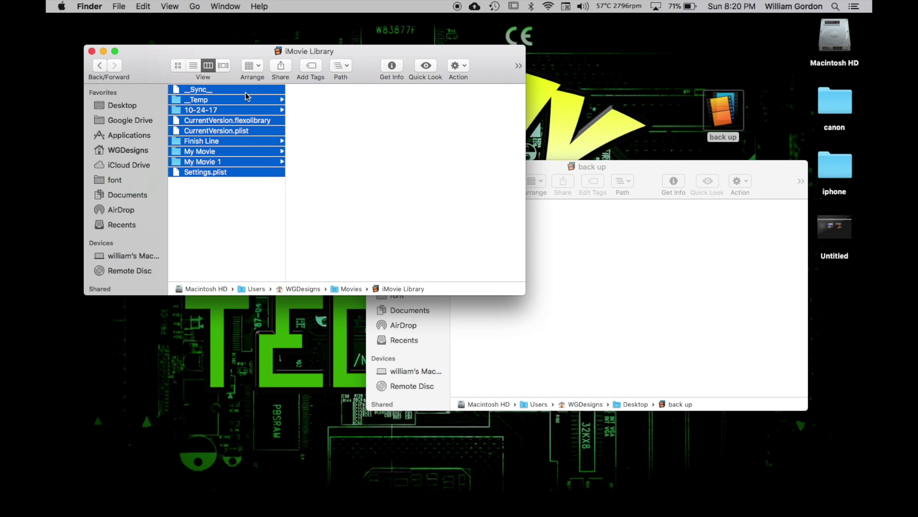
left_click(245, 93)
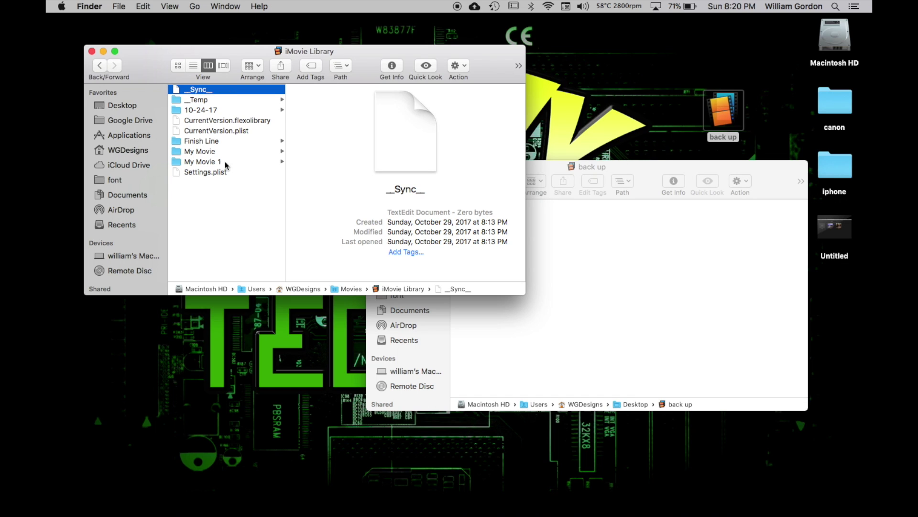
left_click(215, 171, "shift")
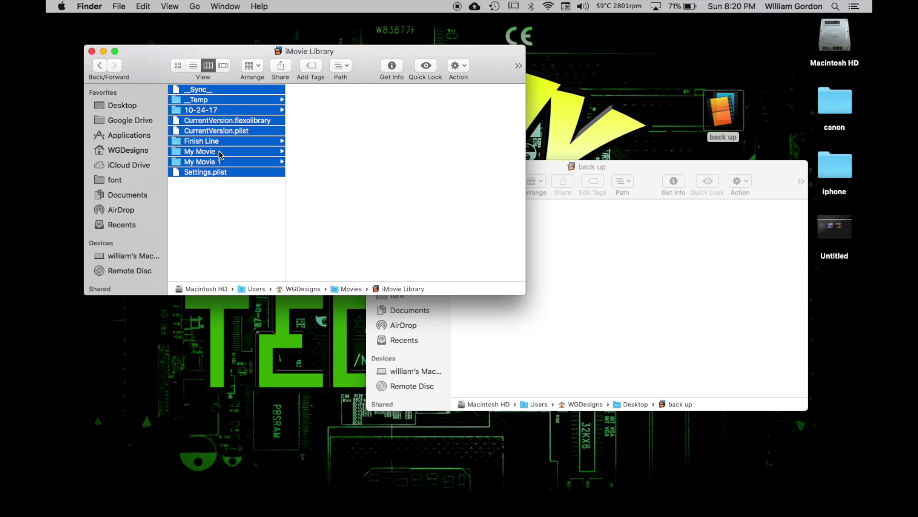
right_click(219, 152)
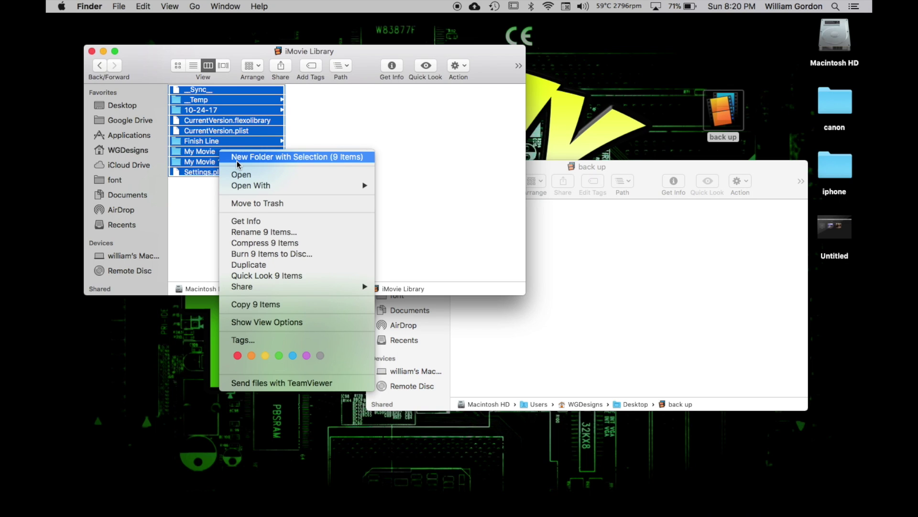
left_click(291, 304)
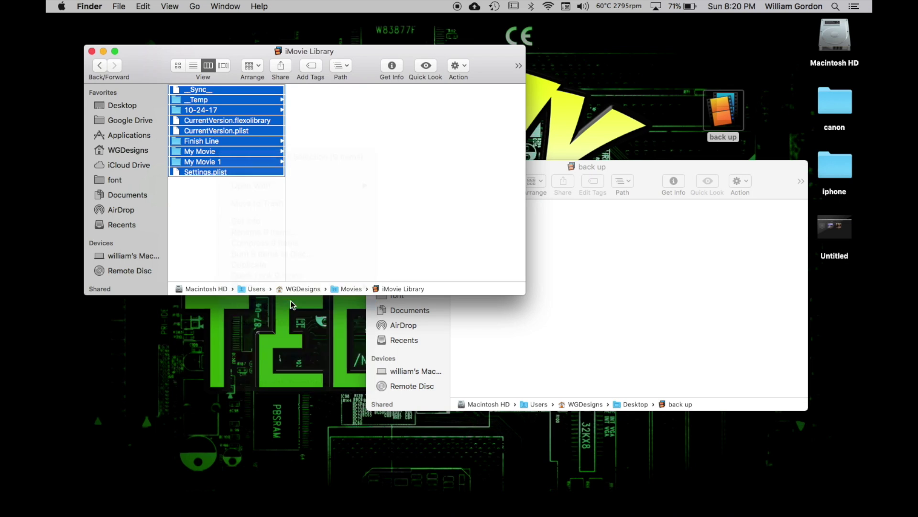
left_click(645, 261)
Paste the nine items into the back up package, close it, and open back up in iMovie
right_click(598, 258)
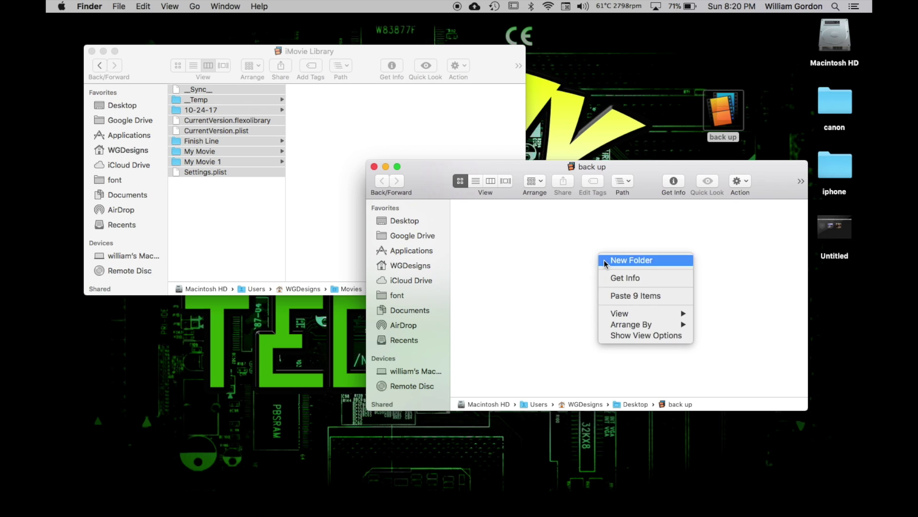
left_click(628, 294)
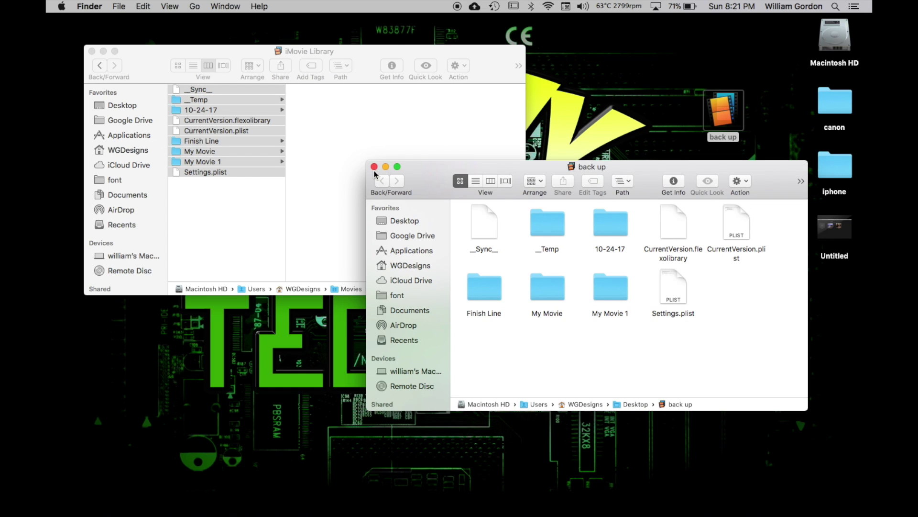
left_click(374, 167)
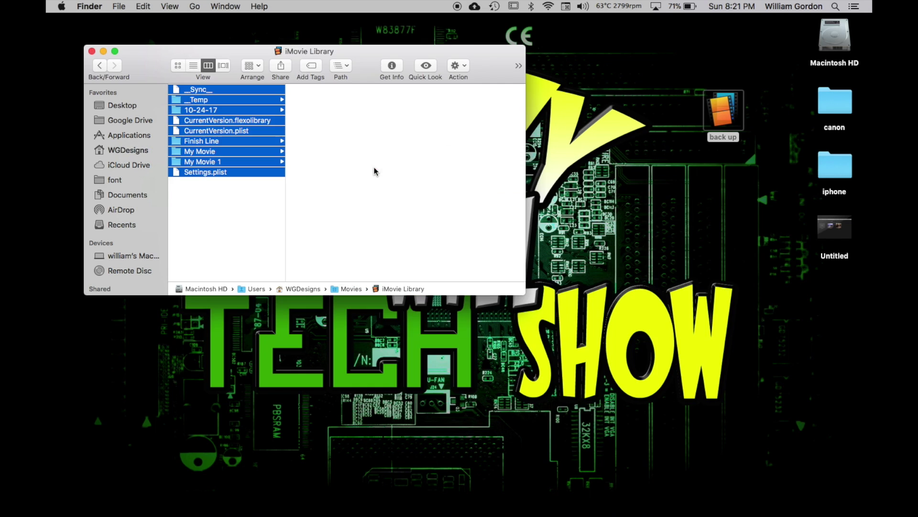
double_click(719, 102)
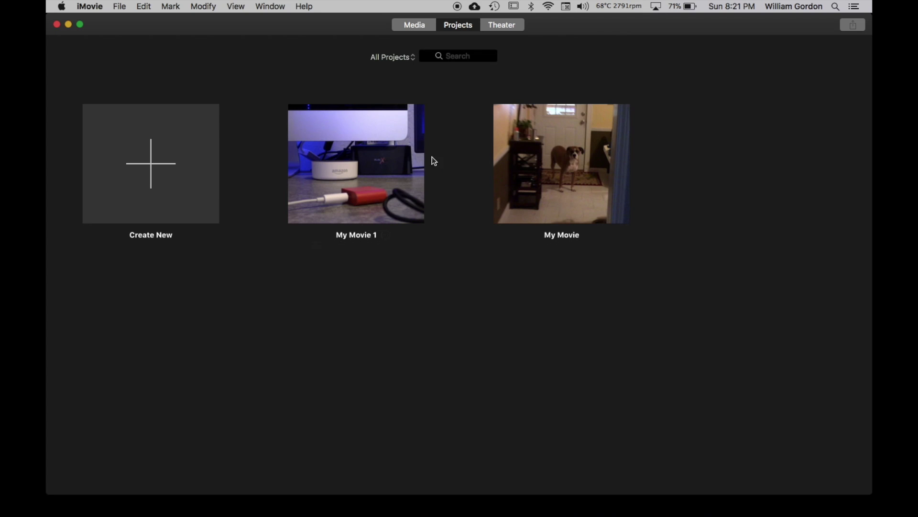
Browse the media under All Events, the 10-24-17 event and the Finish Line event
left_click(412, 25)
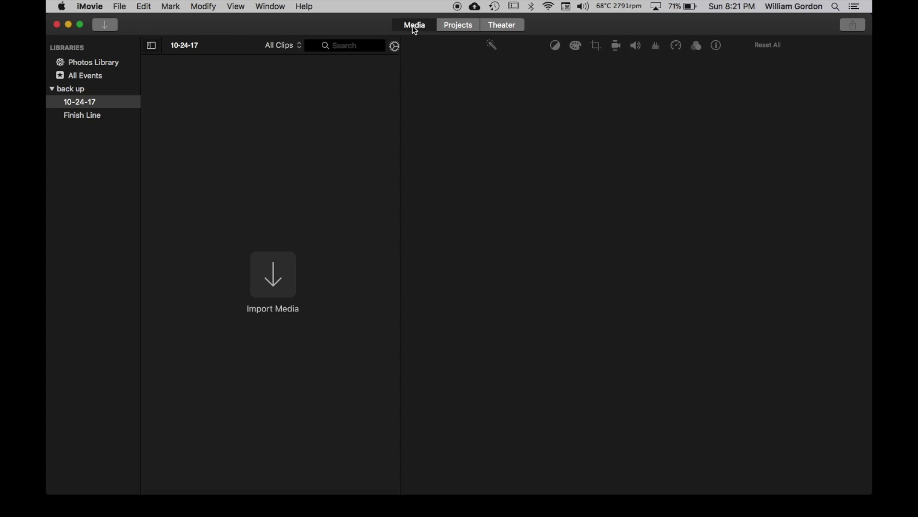
left_click(98, 77)
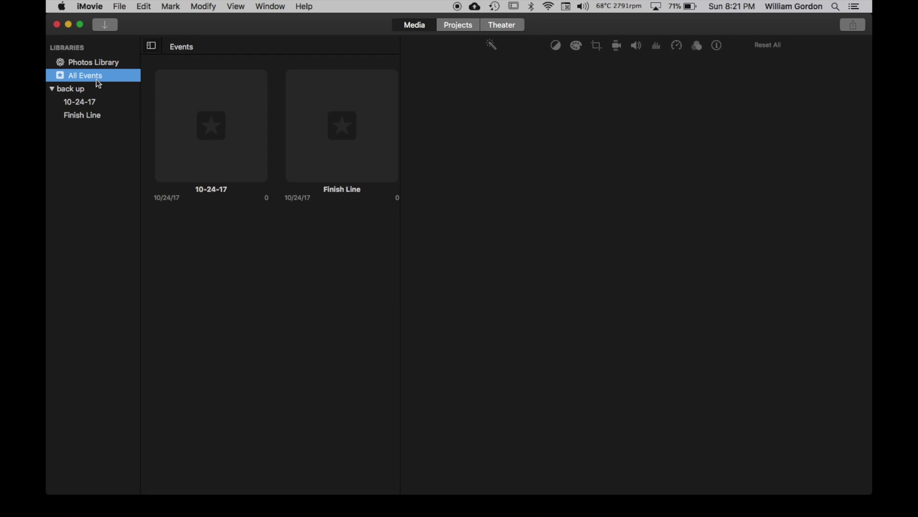
left_click(93, 62)
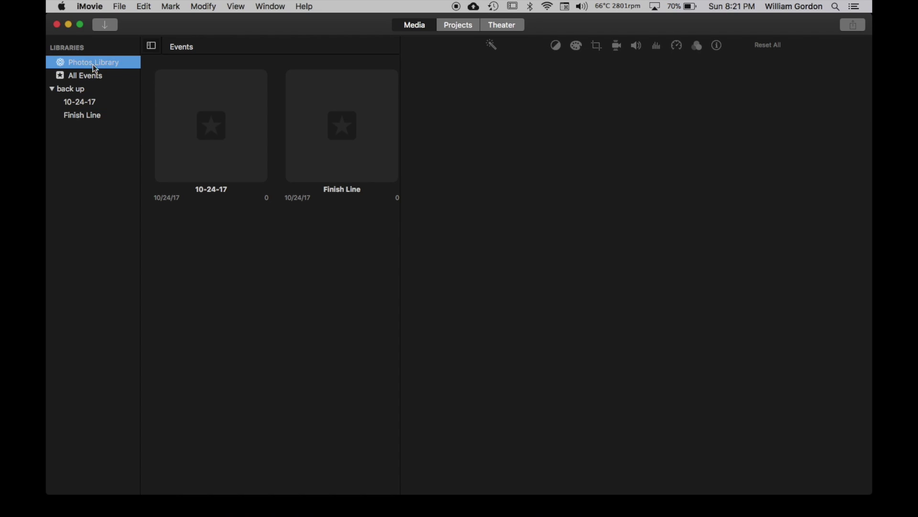
left_click(89, 103)
left_click(87, 117)
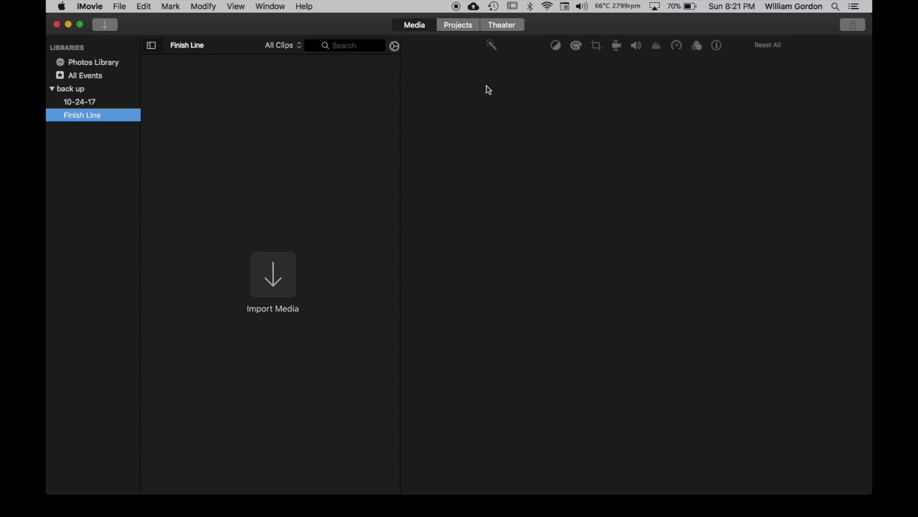
List only the back up library's projects, then hide iMovie
left_click(462, 30)
left_click(411, 60)
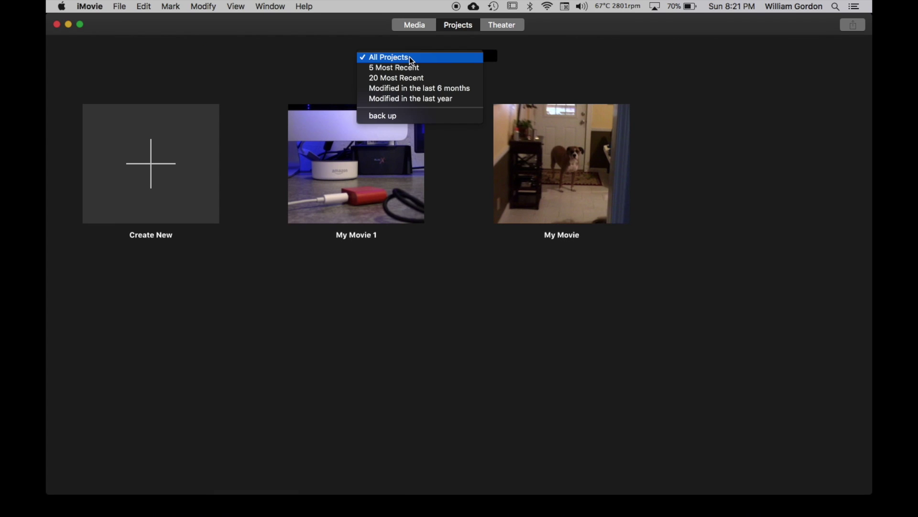
left_click(421, 116)
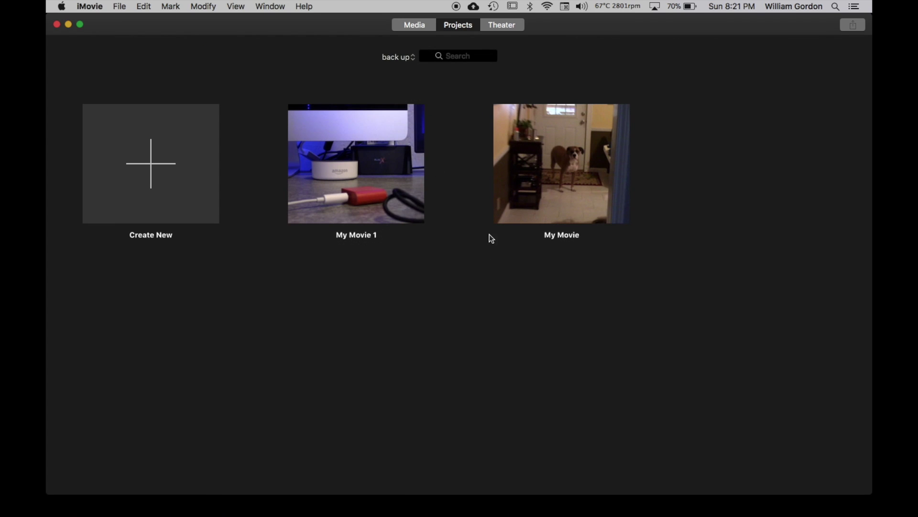
left_click(68, 24)
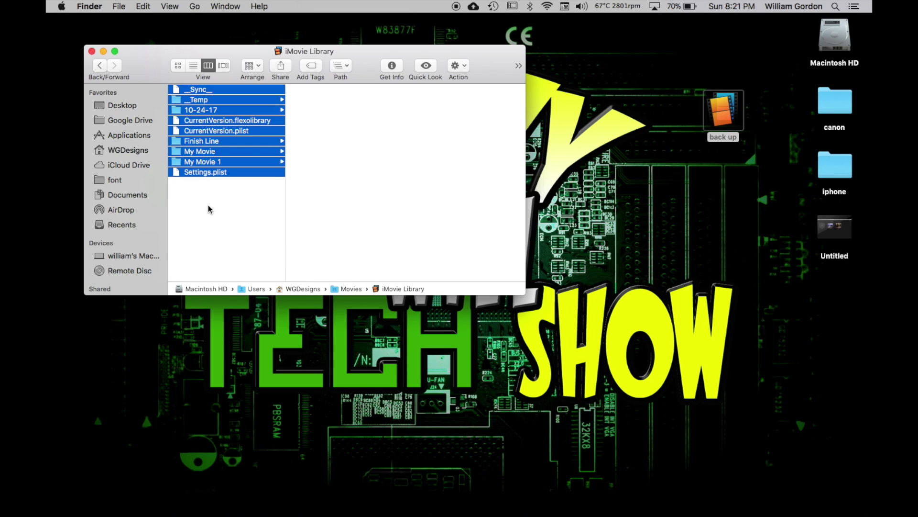
Go back three folders to Movies and open the original iMovie Library in iMovie
left_click(102, 66)
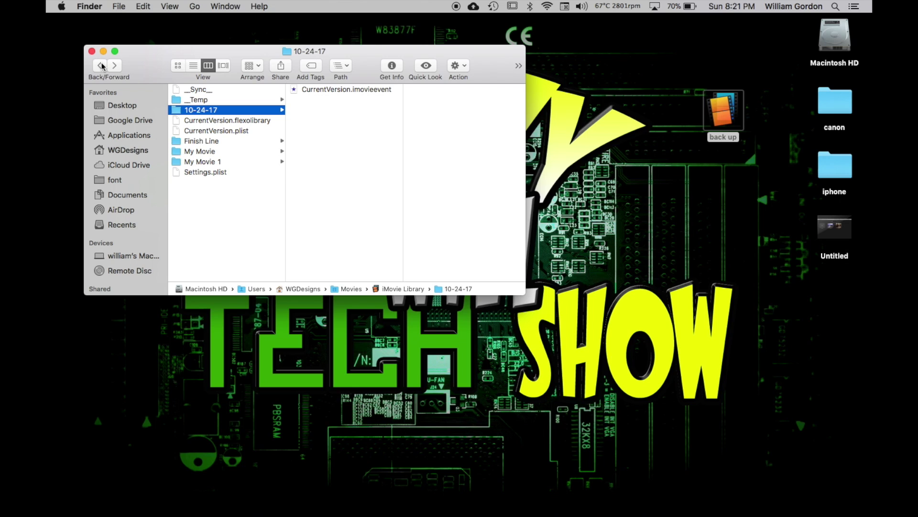
left_click(102, 65)
left_click(102, 65)
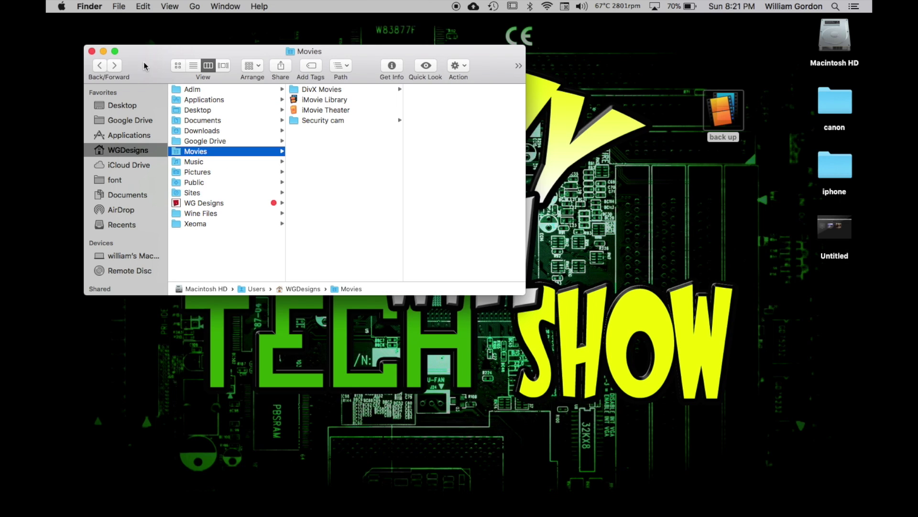
left_click(319, 101)
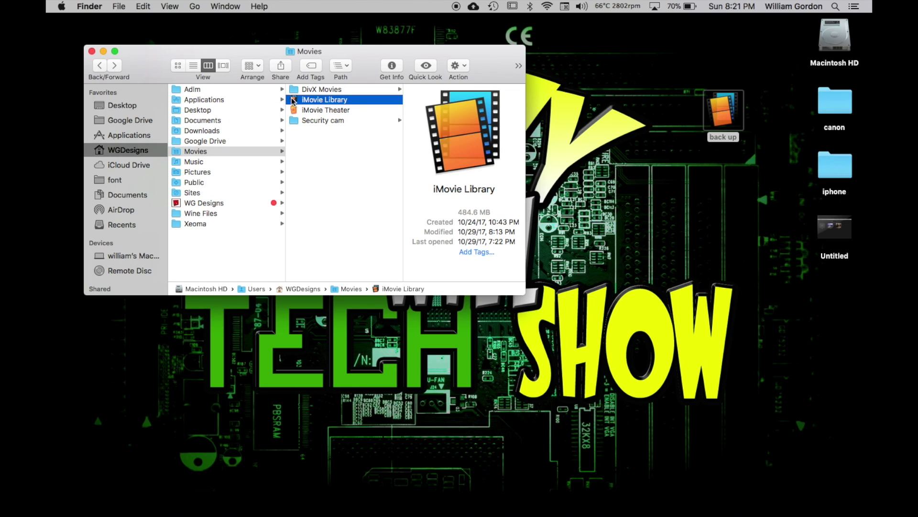
double_click(293, 100)
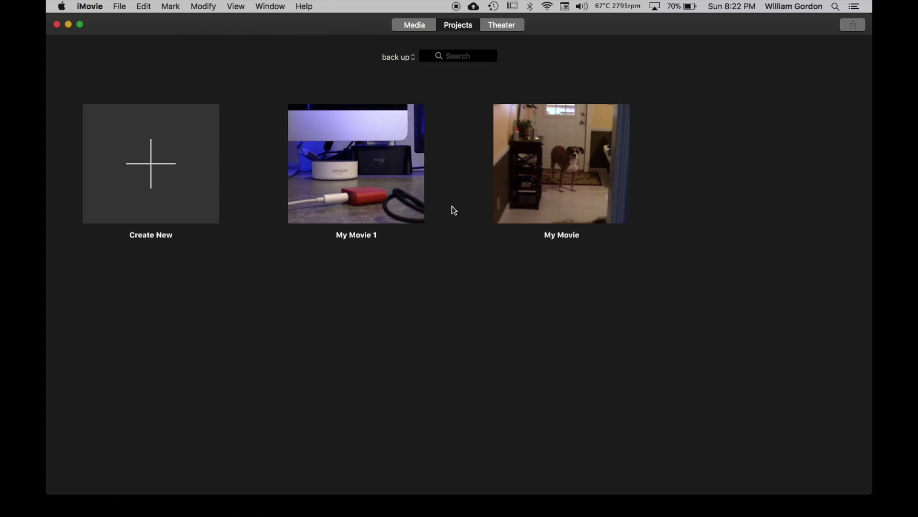
Switch the project list between All Projects, back up and iMovie Library
left_click(406, 58)
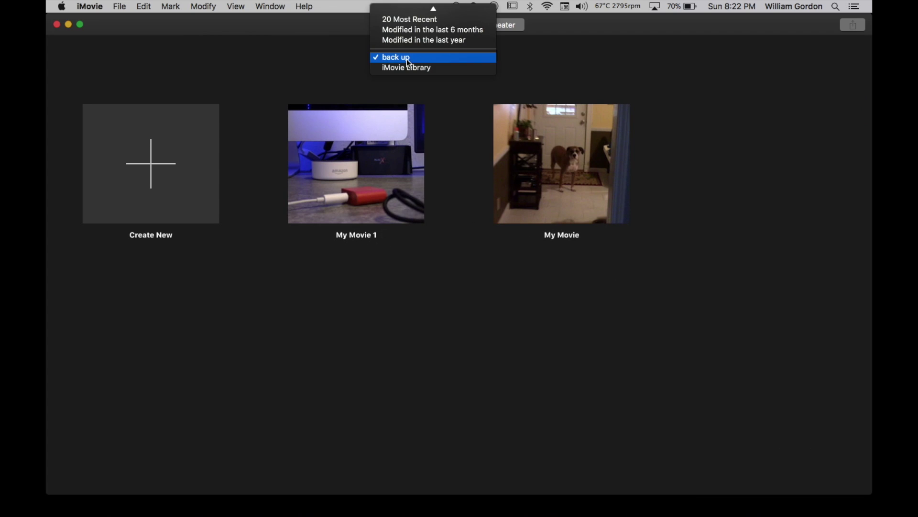
left_click(397, 10)
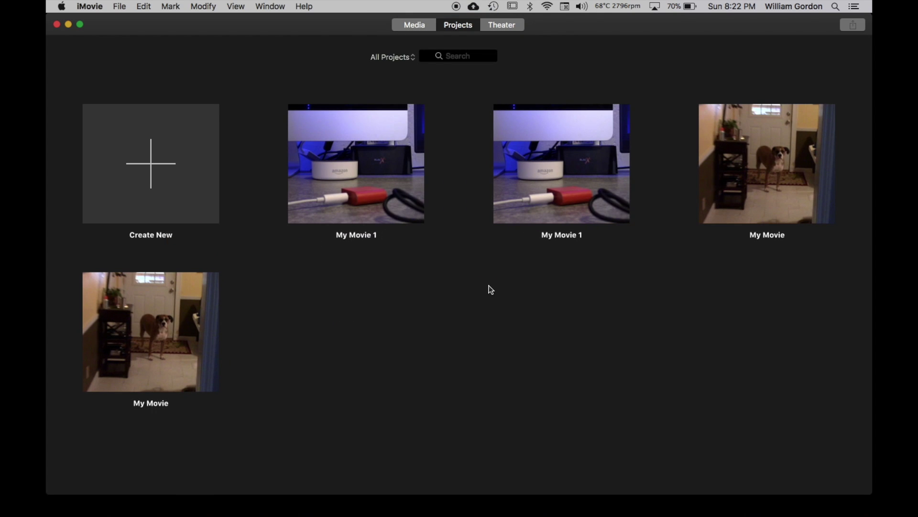
left_click(410, 58)
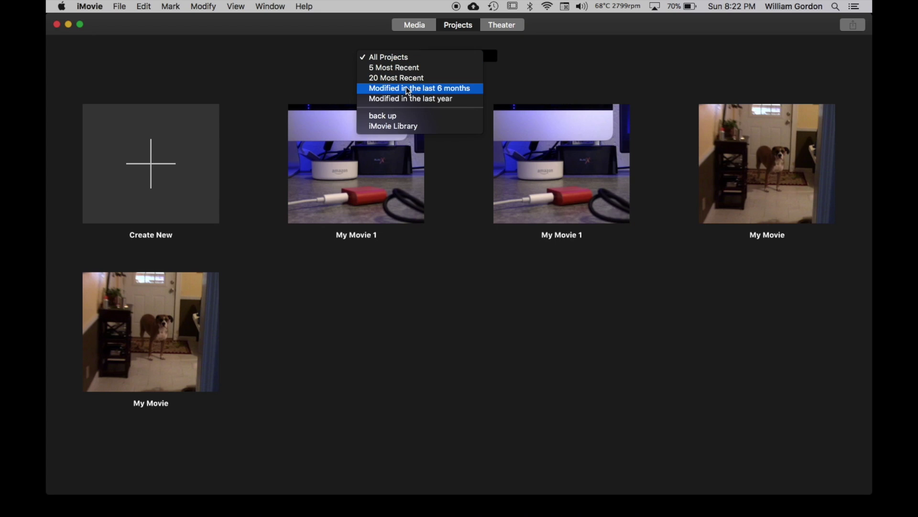
left_click(403, 116)
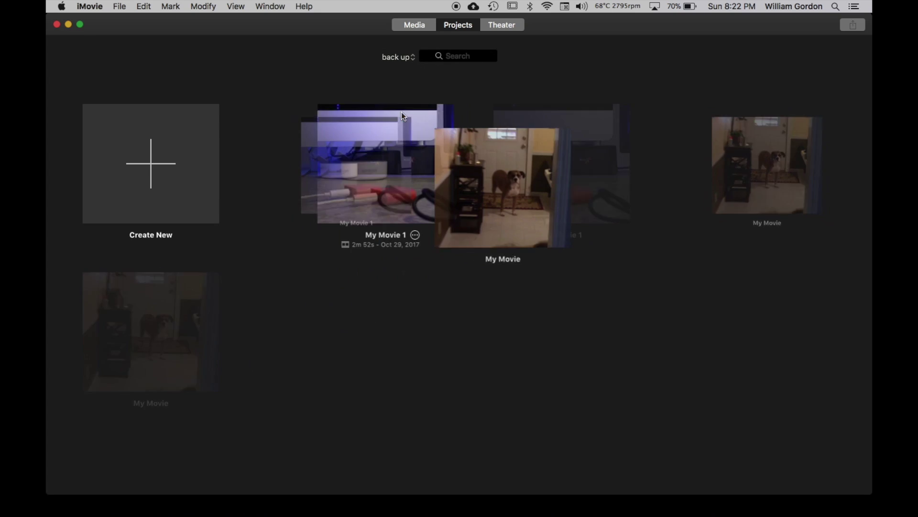
left_click(398, 58)
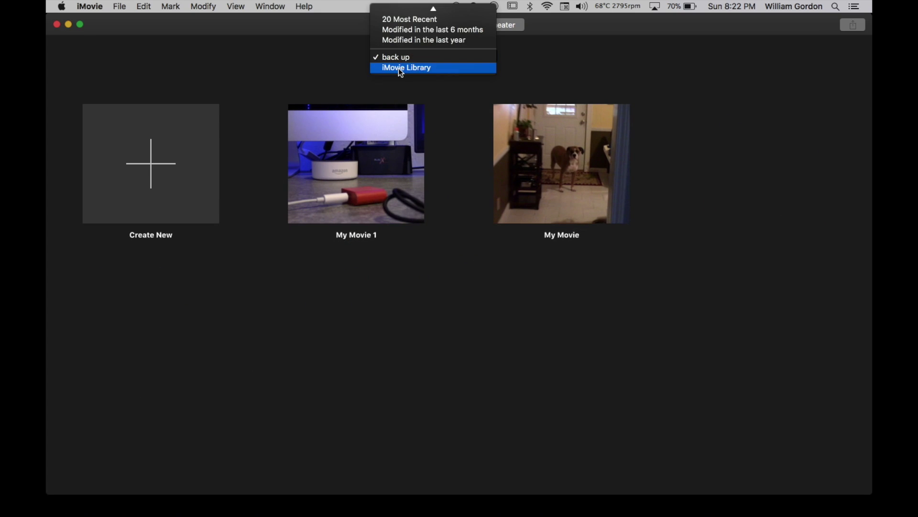
left_click(399, 69)
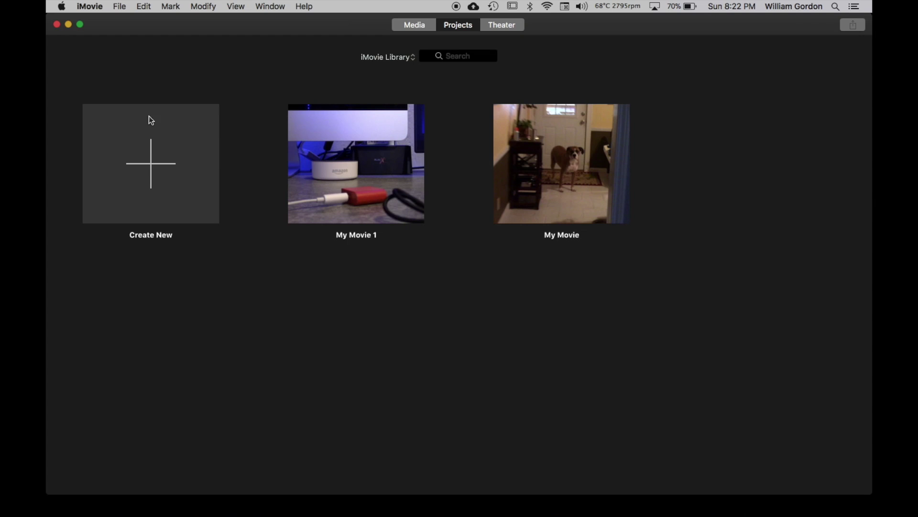
Reopen and dismiss the library list without changes, then close iMovie
left_click(403, 58)
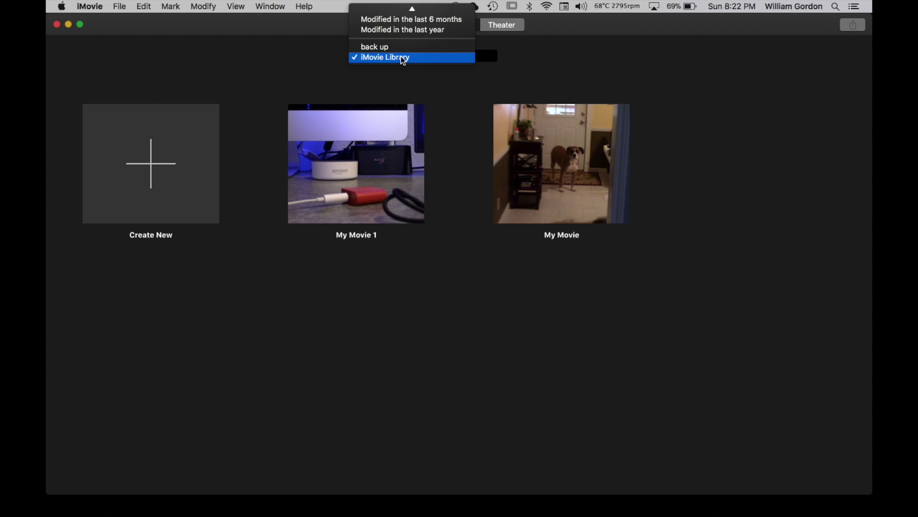
left_click(389, 75)
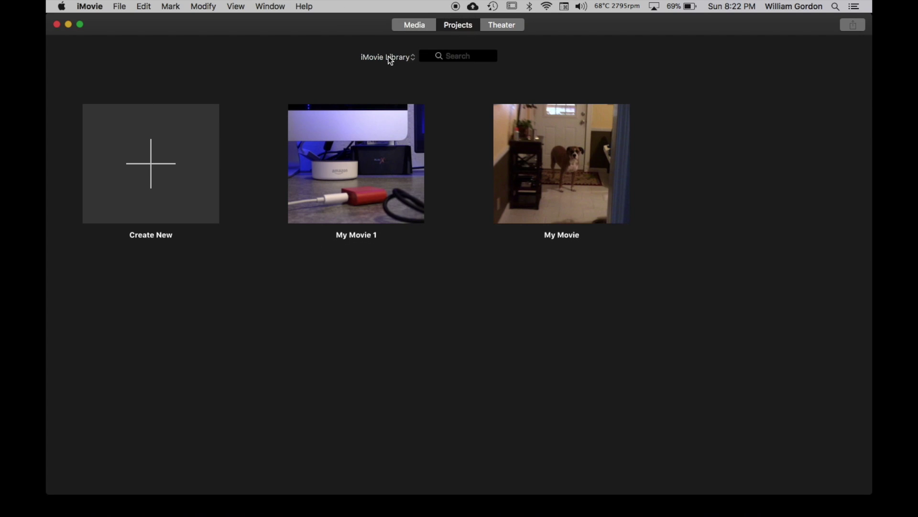
left_click(391, 57)
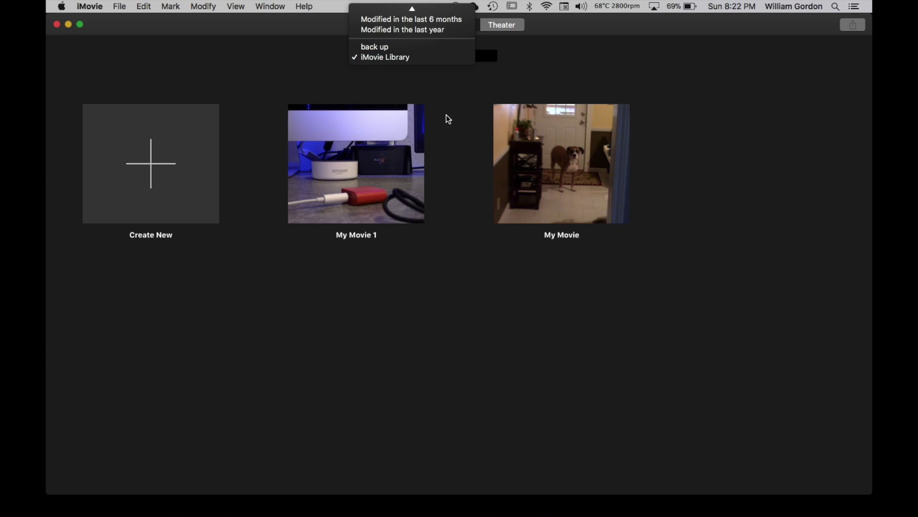
left_click(462, 258)
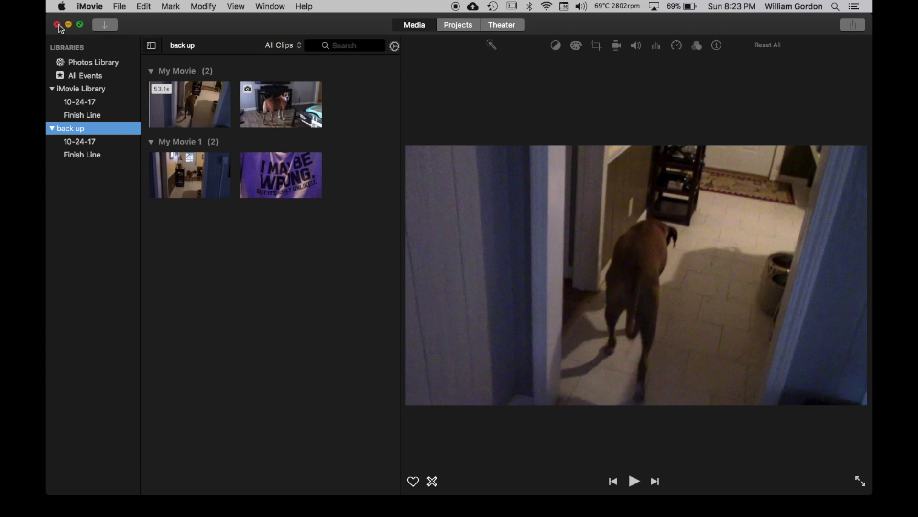
left_click(57, 25)
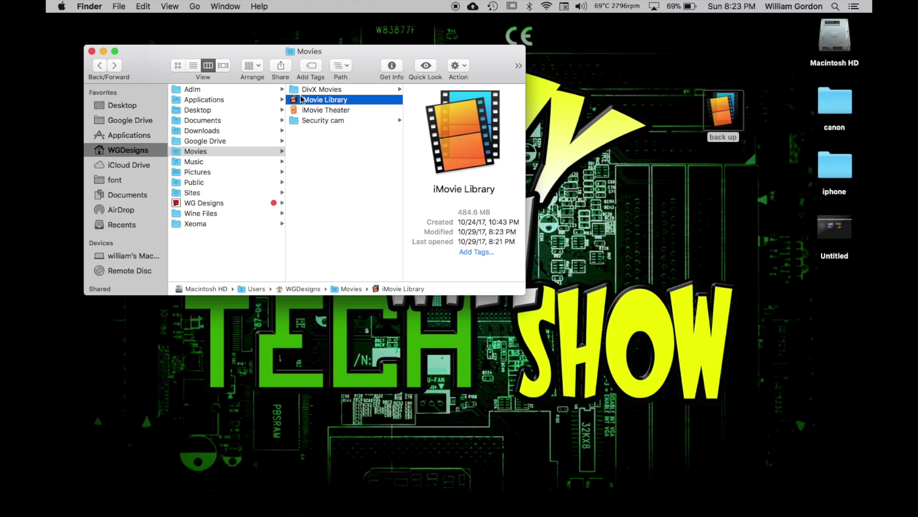
Open iMovie Library from Finder and show its projects, My Movie 1 and My Movie
double_click(293, 100)
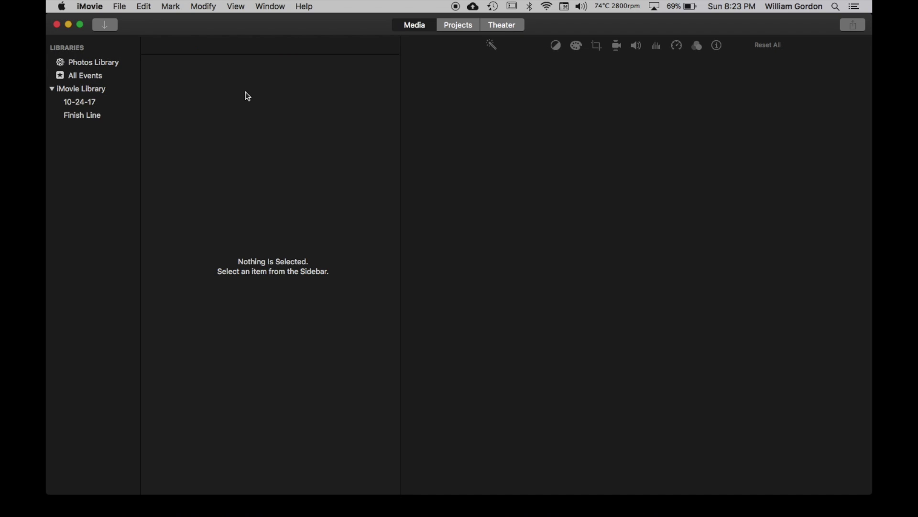
left_click(458, 28)
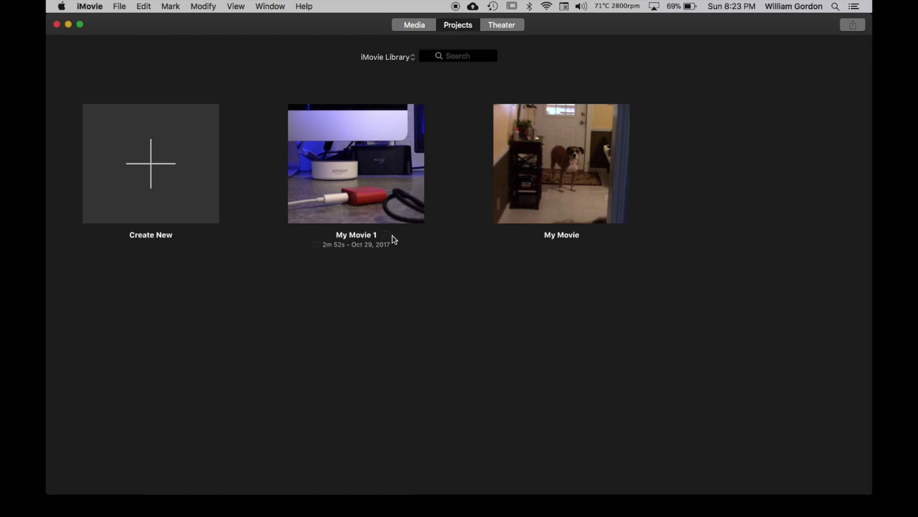
Delete the My Movie 1 and My Movie projects from iMovie Library, confirming each deletion
left_click(386, 234)
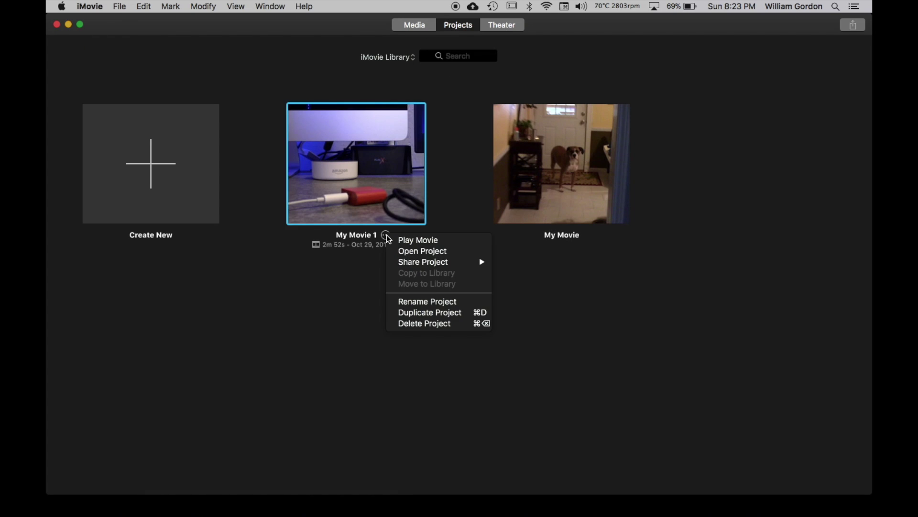
left_click(420, 324)
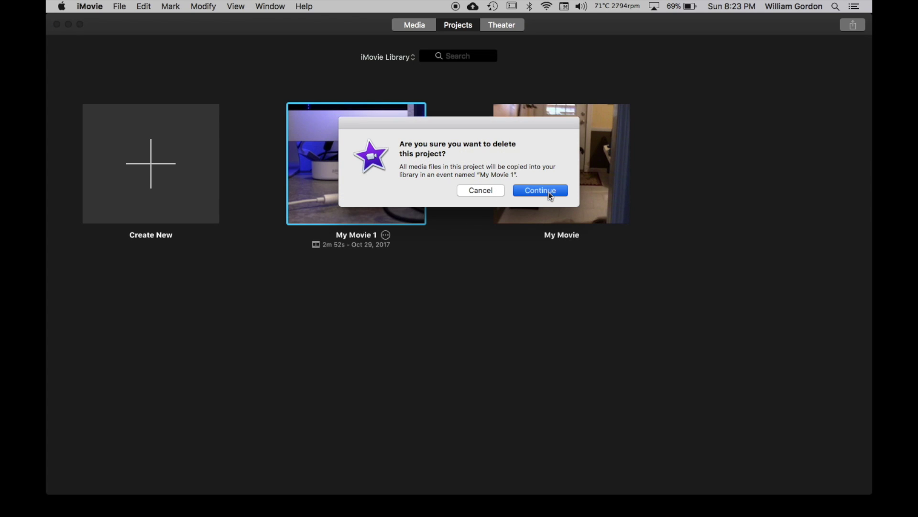
left_click(550, 194)
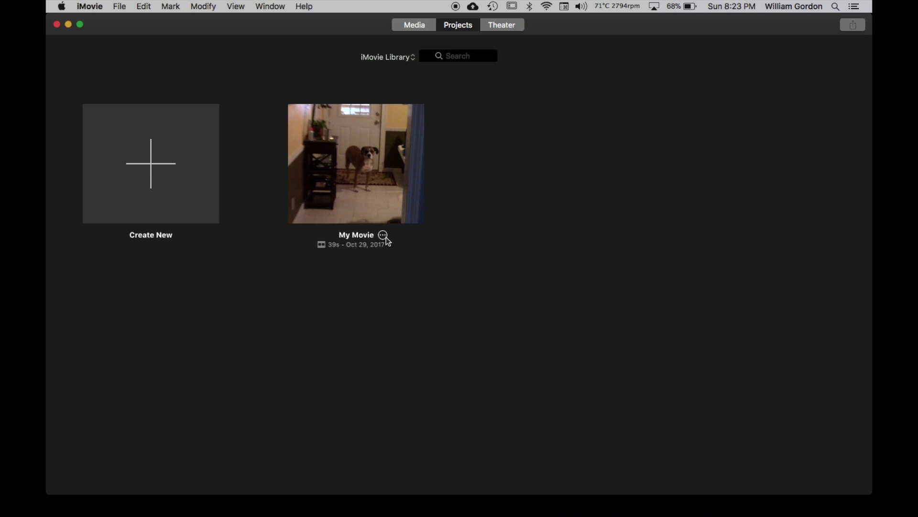
left_click(385, 237)
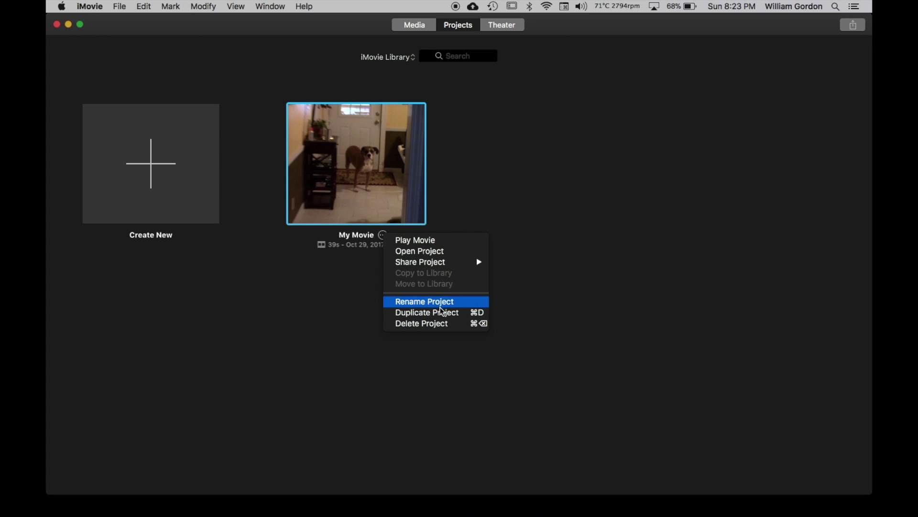
left_click(437, 324)
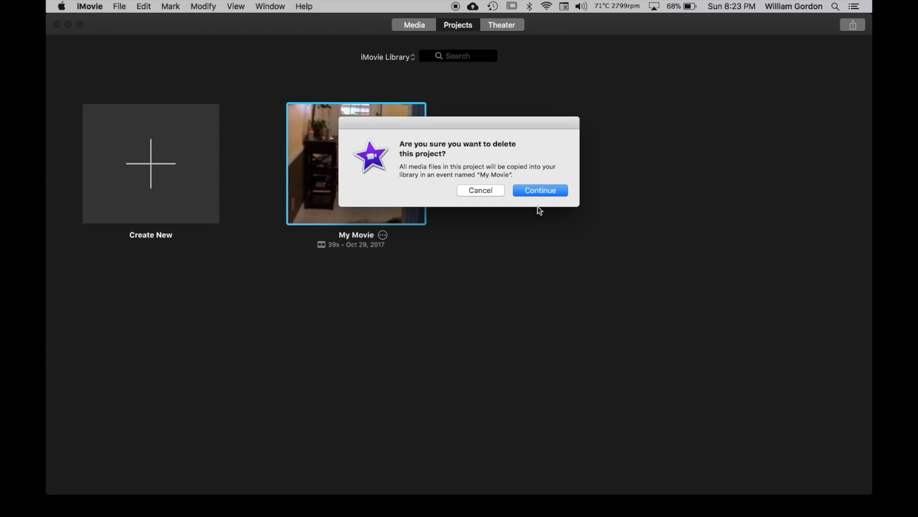
left_click(540, 190)
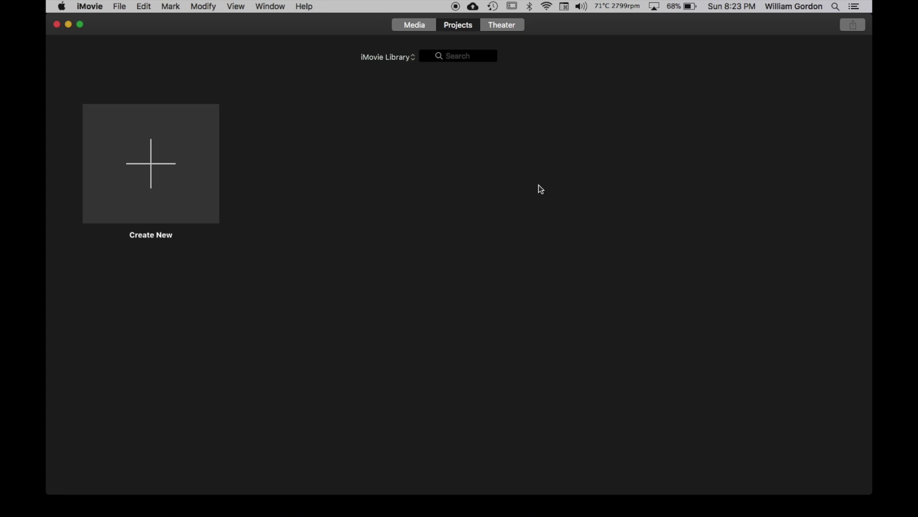
left_click(375, 52)
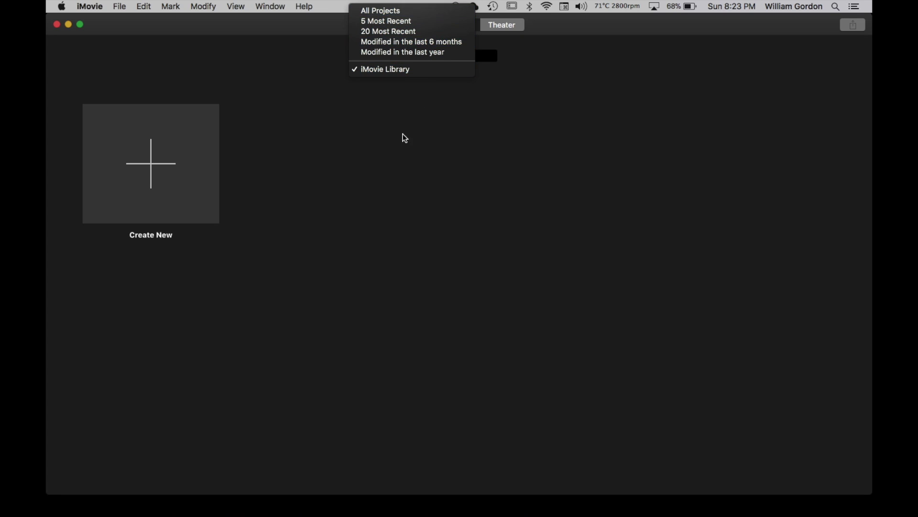
left_click(419, 192)
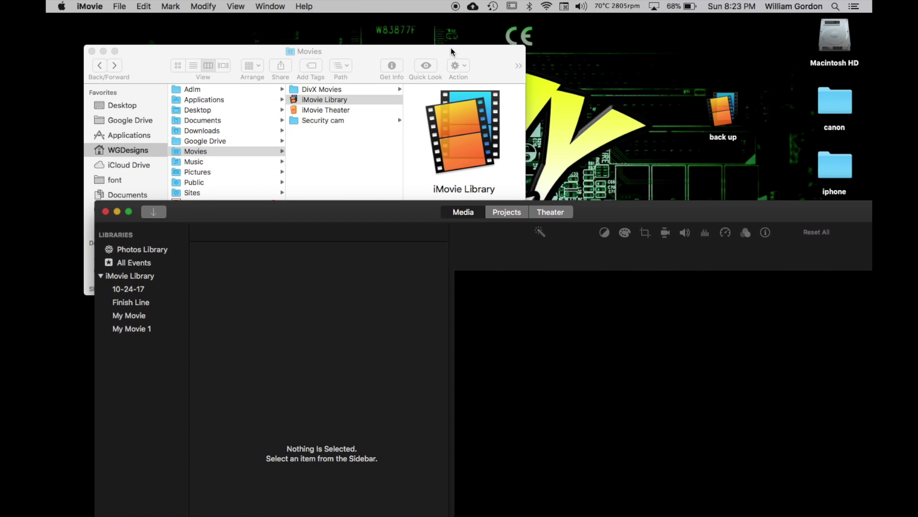
Open the back up library from the Desktop and enlarge iMovie's window to the projects view
double_click(723, 106)
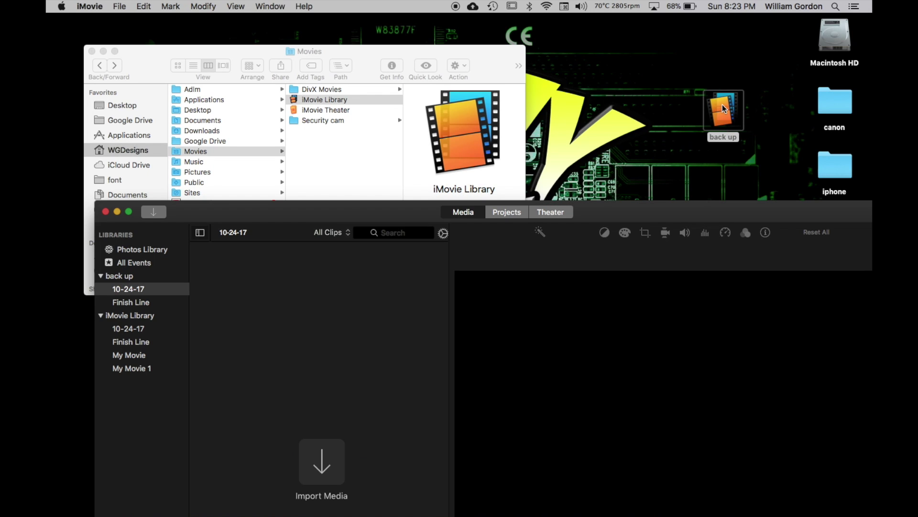
left_click_drag(358, 209, 307, 22)
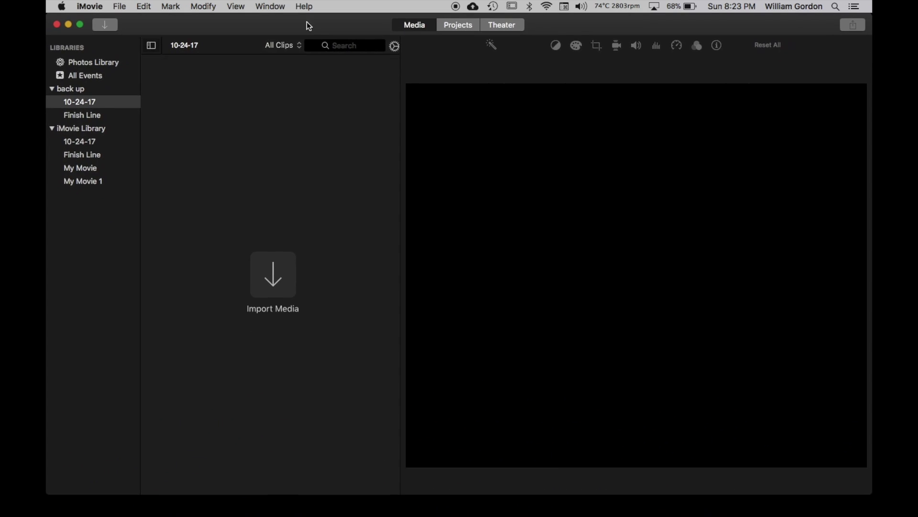
left_click(459, 30)
Switch to the back up library's projects and open My Movie 1 in the editor
left_click(410, 57)
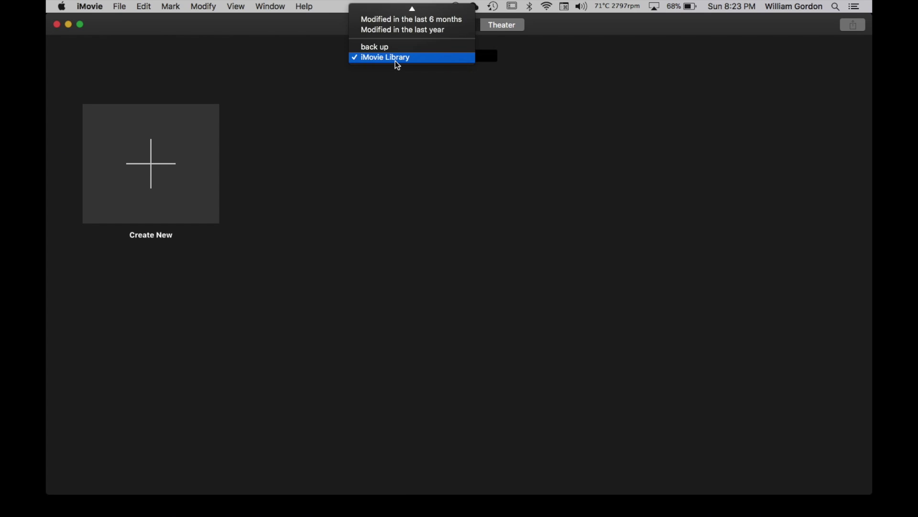
left_click(375, 47)
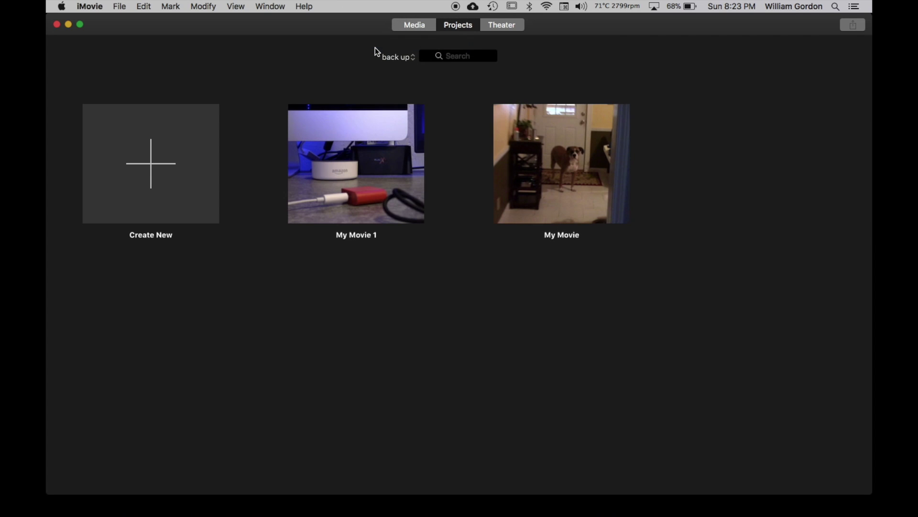
left_click(391, 194)
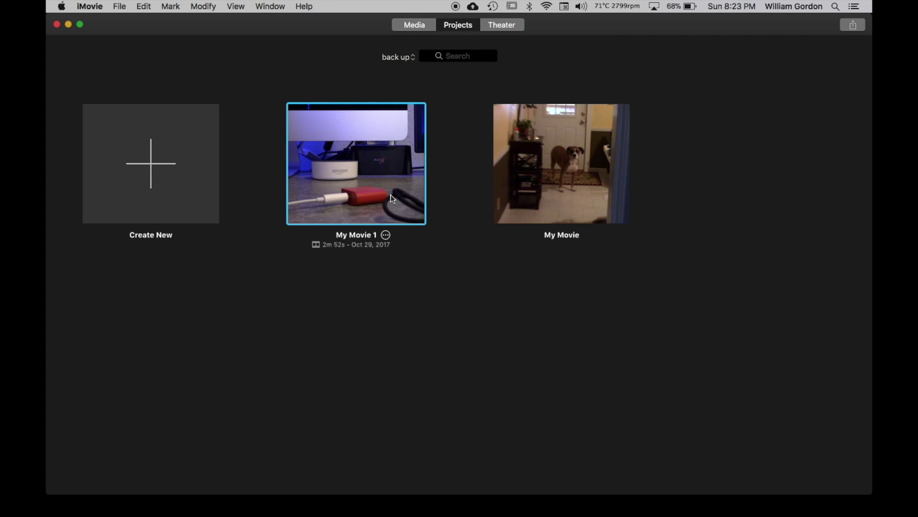
double_click(392, 196)
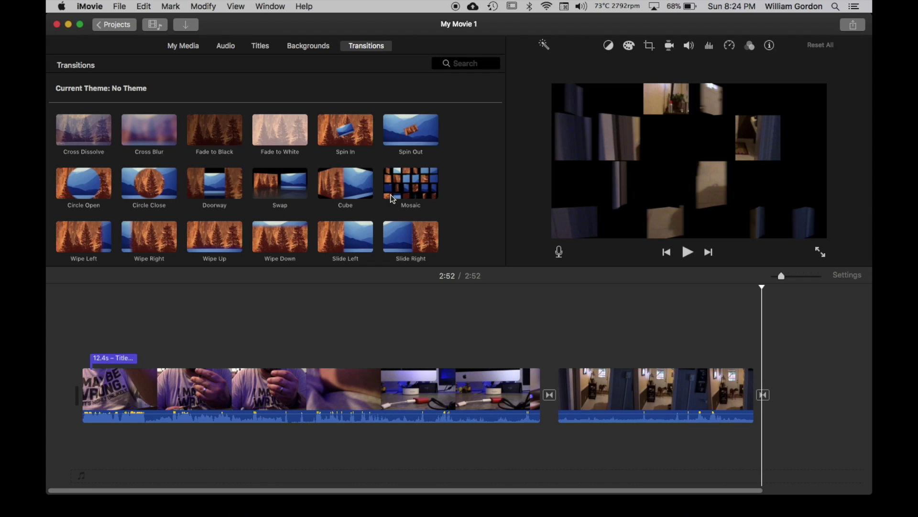